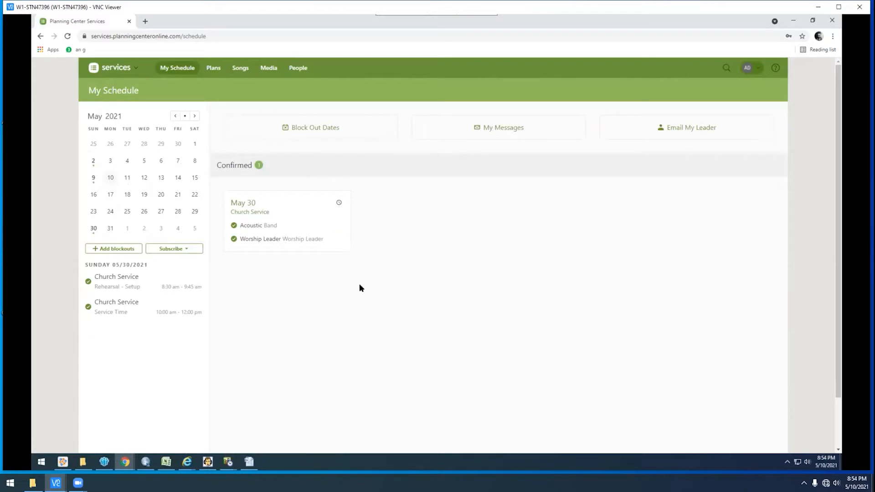
- Review the confirmed May 30 assignment, then the received messages, scheduling information and details of the own profile
mouse_move(336, 233)
mouse_move(244, 226)
mouse_move(244, 241)
left_click(491, 127)
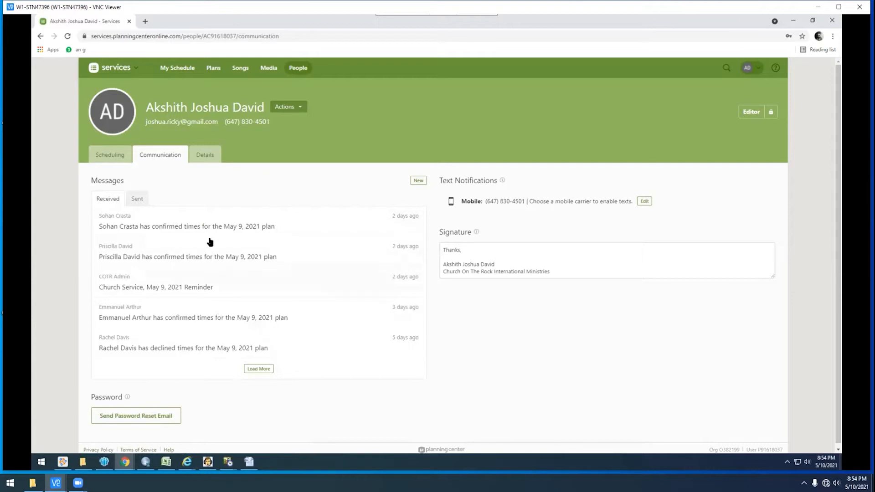
left_click(112, 156)
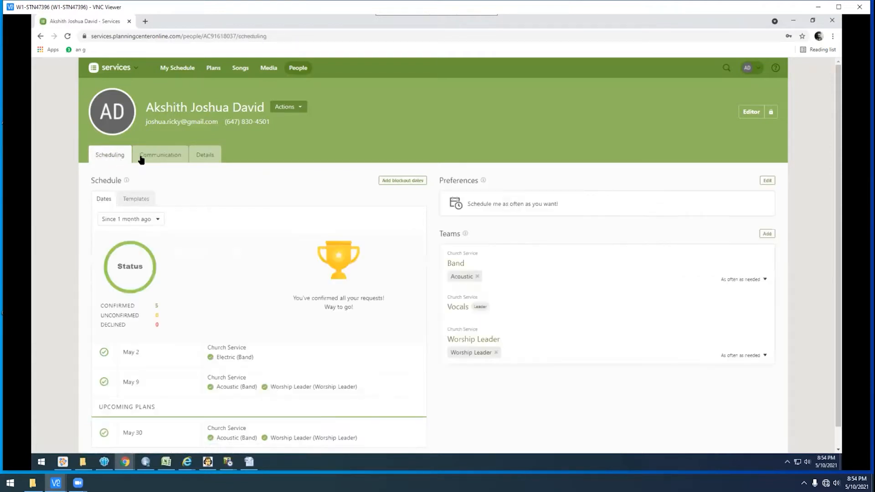
scroll(337, 280, "down", 1)
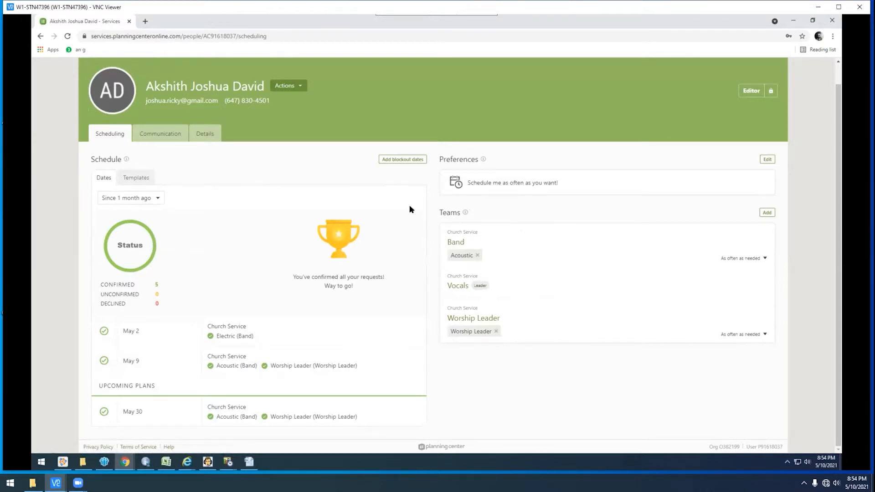
left_click(204, 133)
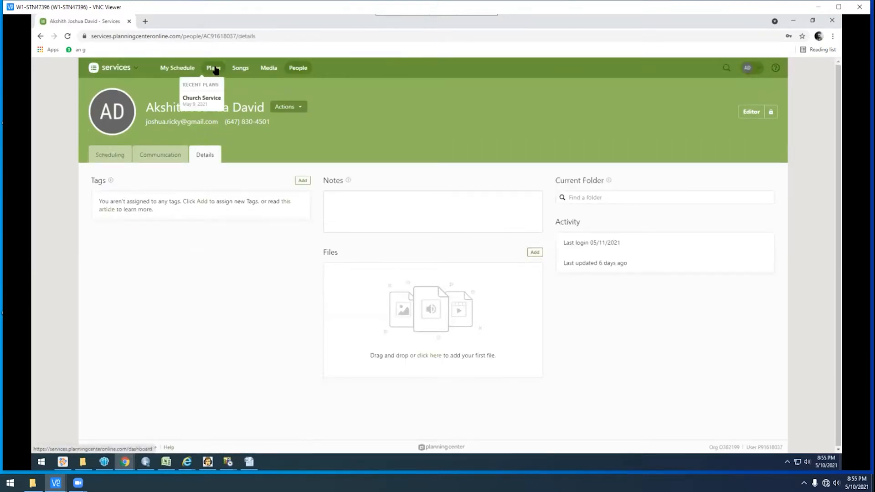
- Open the May 30, 2021 Church Service plan and look over its order of service
left_click(214, 68)
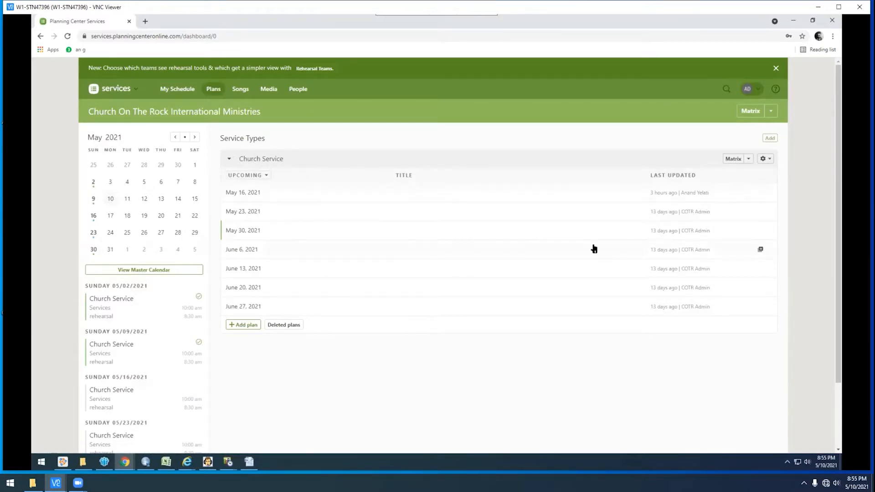
left_click(255, 233)
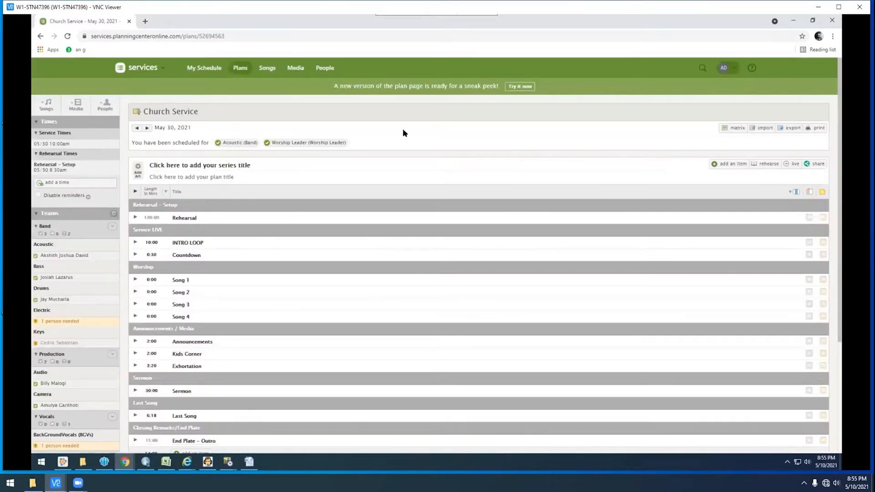
scroll(712, 300, "down", 2)
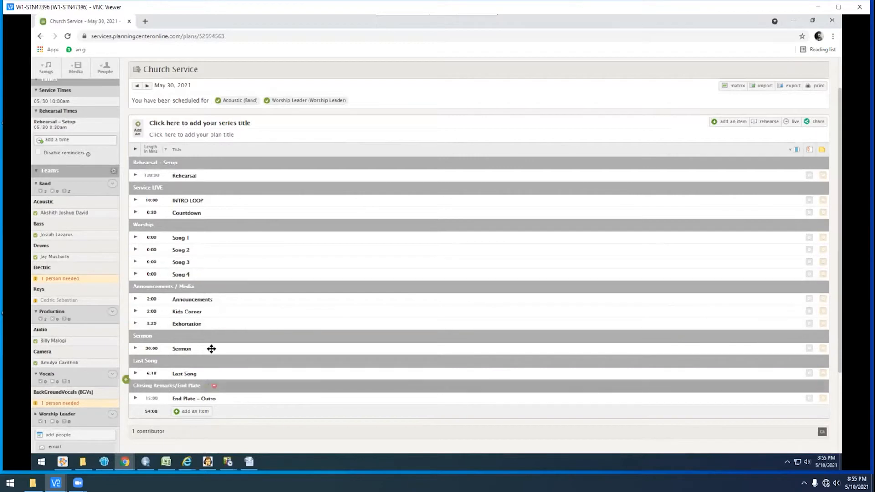
scroll(221, 257, "up", 1)
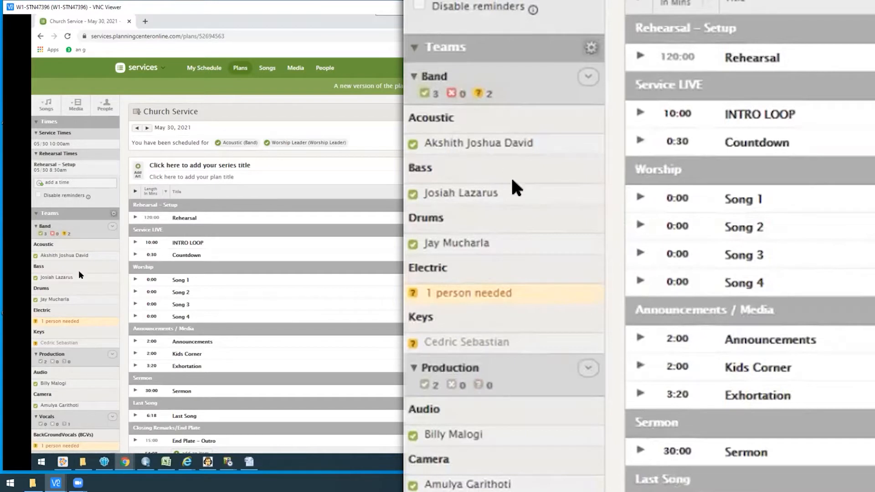
- Examine the Band team's available actions and response status in the plan, collapsing and re-expanding its position list
left_click(38, 225)
left_click(110, 224)
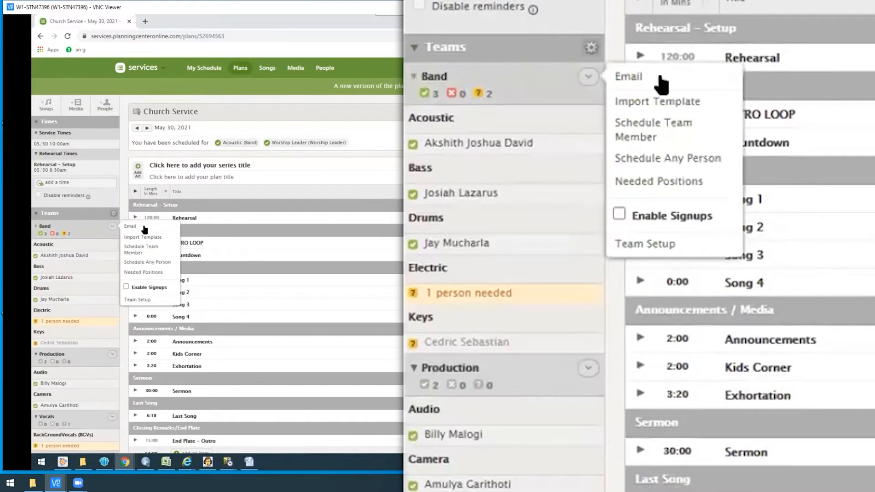
left_click(113, 226)
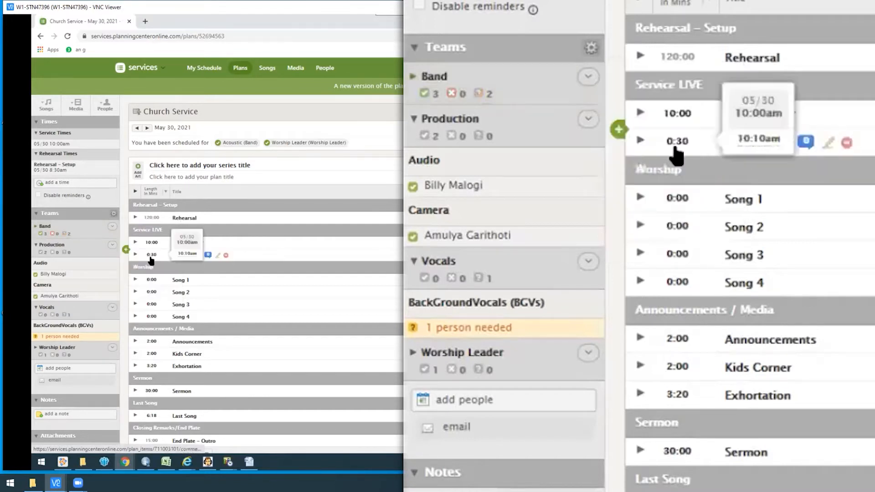
left_click(587, 75)
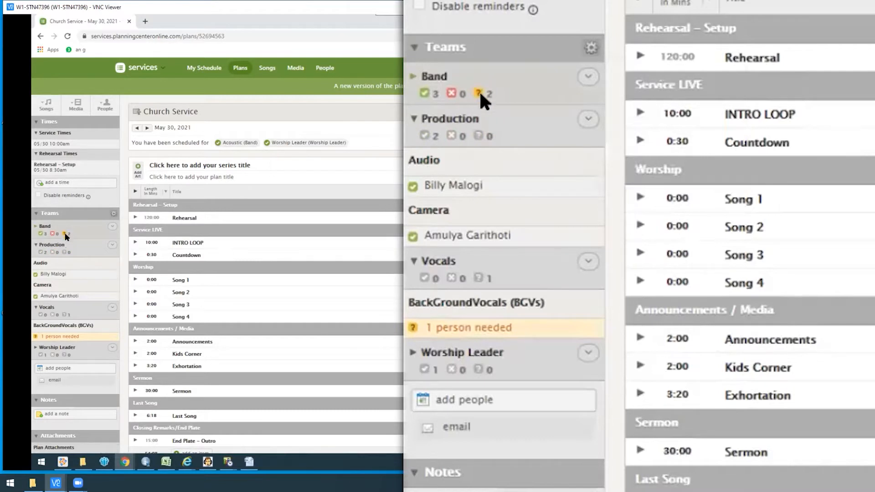
mouse_move(70, 336)
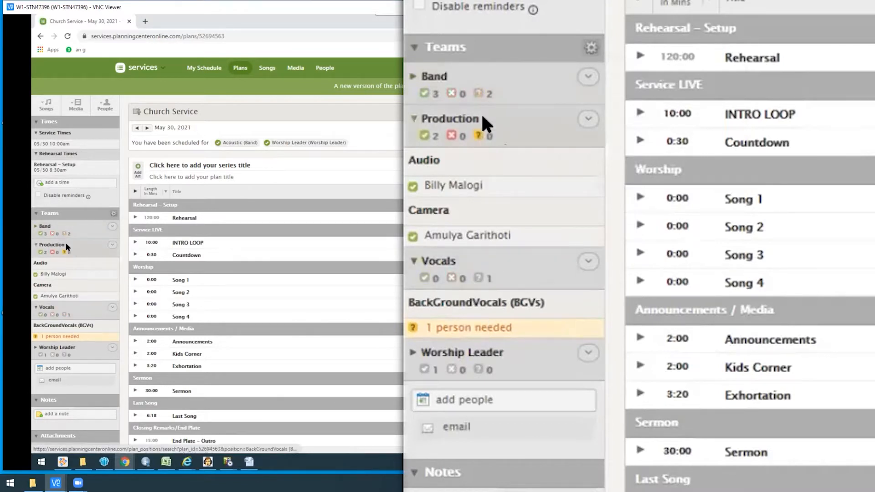
left_click(112, 227)
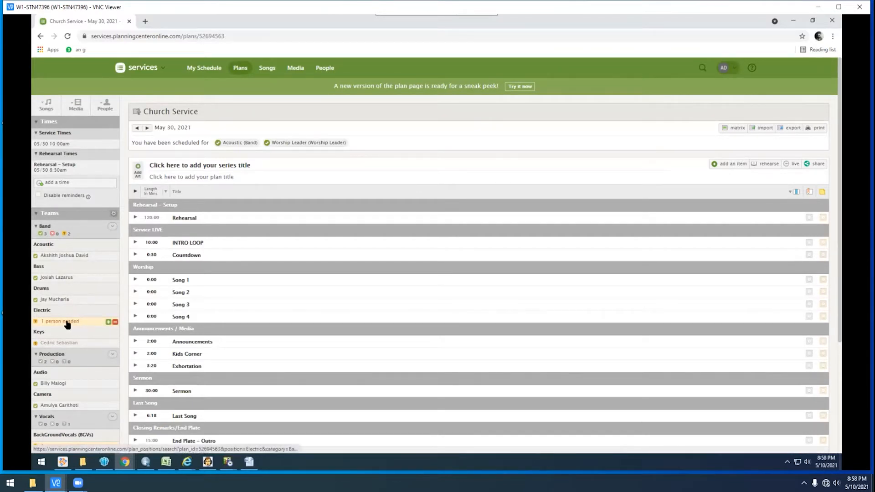
left_click(108, 322)
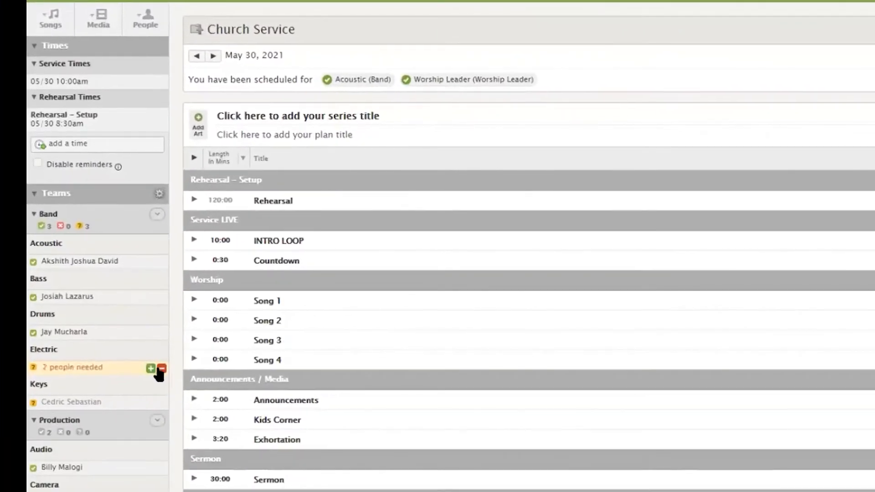
left_click(82, 368)
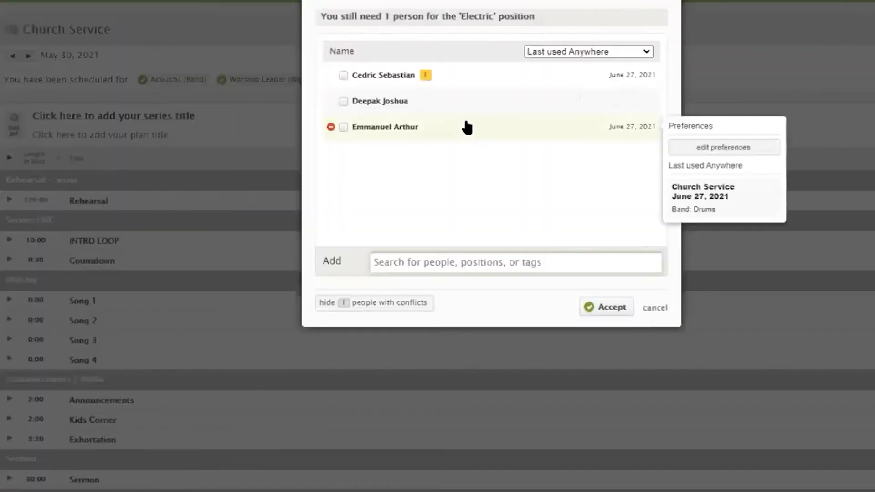
mouse_move(459, 84)
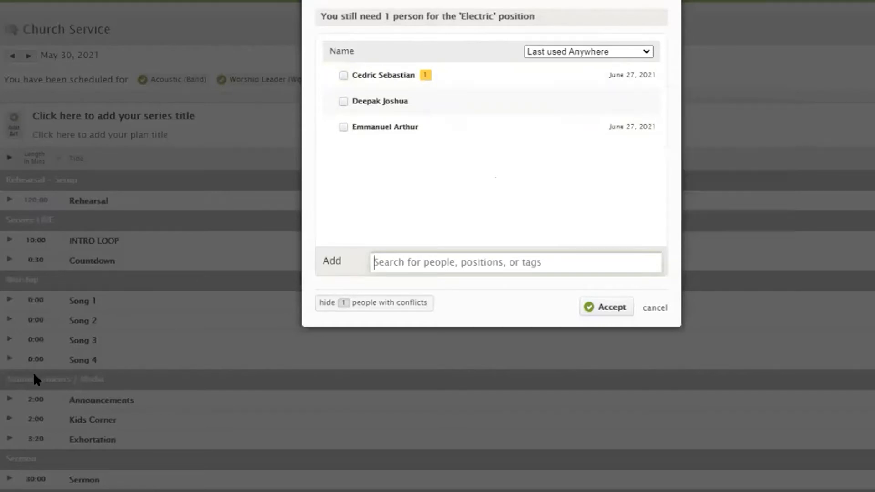
scroll(33, 372, "down", 2)
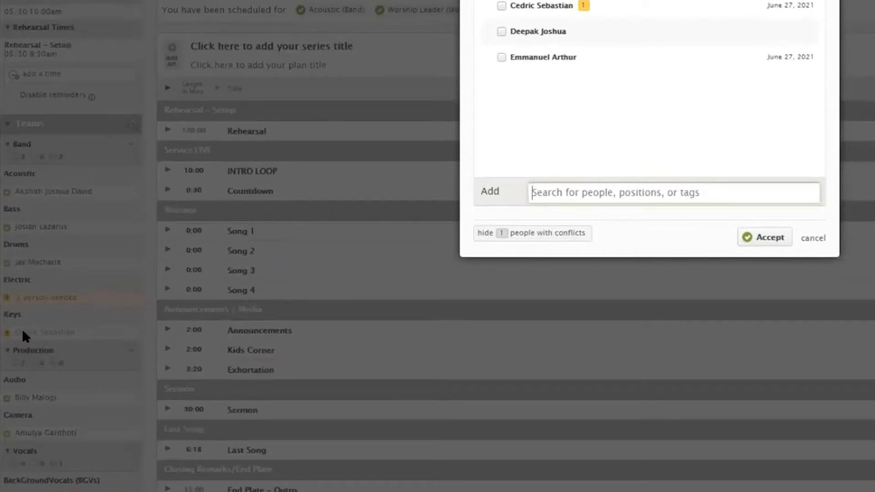
left_click(808, 237)
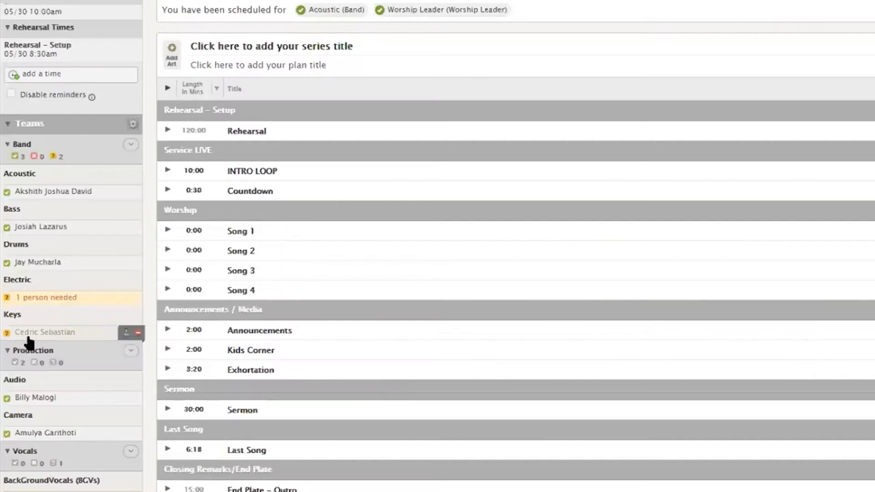
- Schedule the last listed candidate for the open Electric position in the Band team
mouse_move(30, 299)
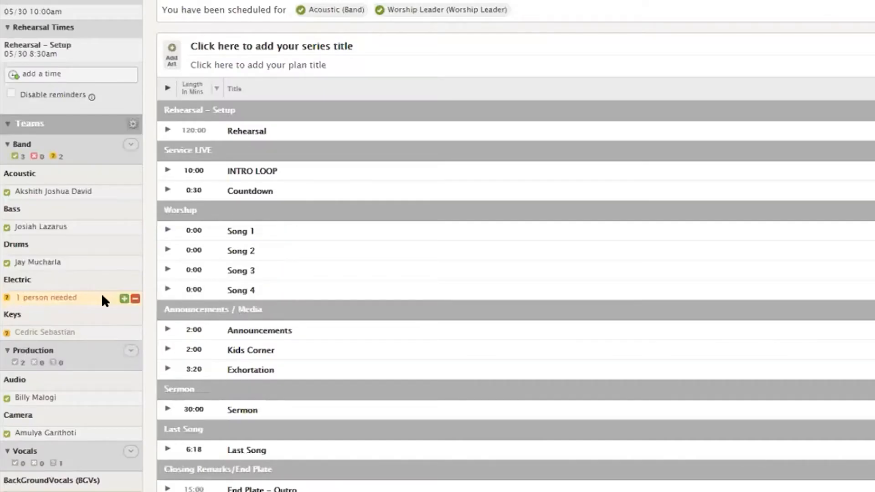
left_click(124, 298)
left_click(21, 297)
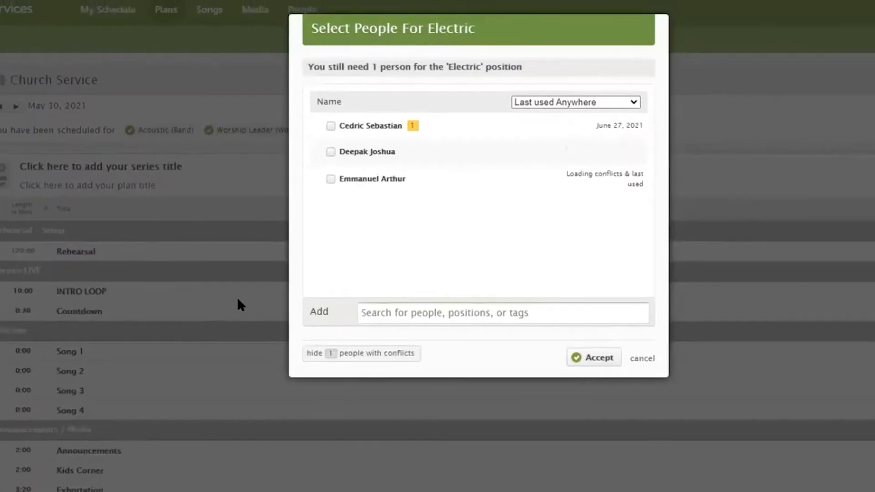
left_click(330, 179)
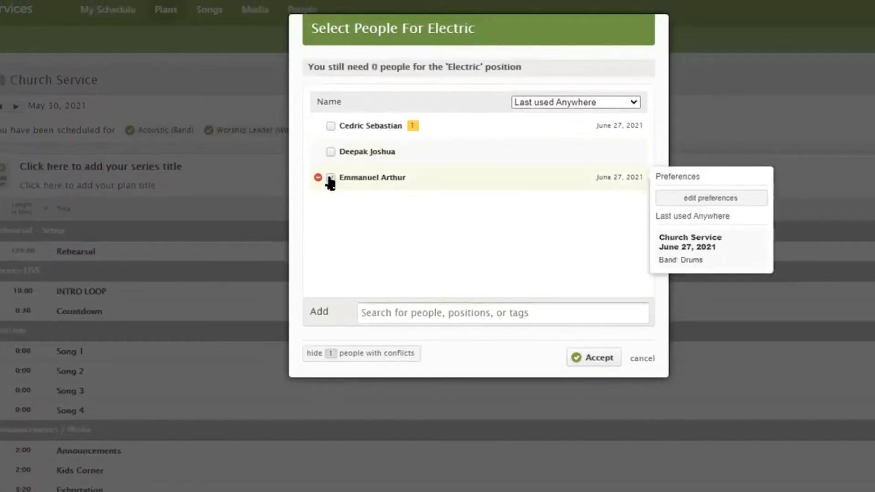
left_click(590, 358)
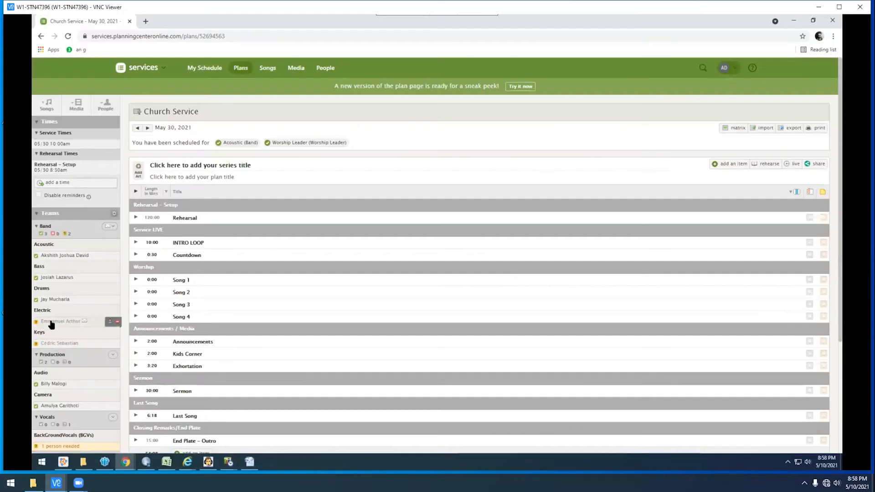
- Look over the plan's team assignments and check the editing options of the Song 1 item under Worship
scroll(86, 326, "down", 1)
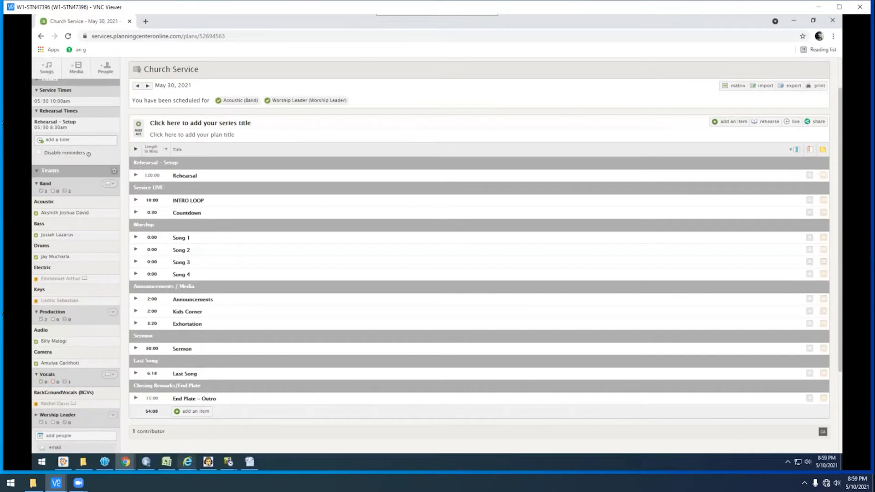
scroll(73, 290, "up", 1)
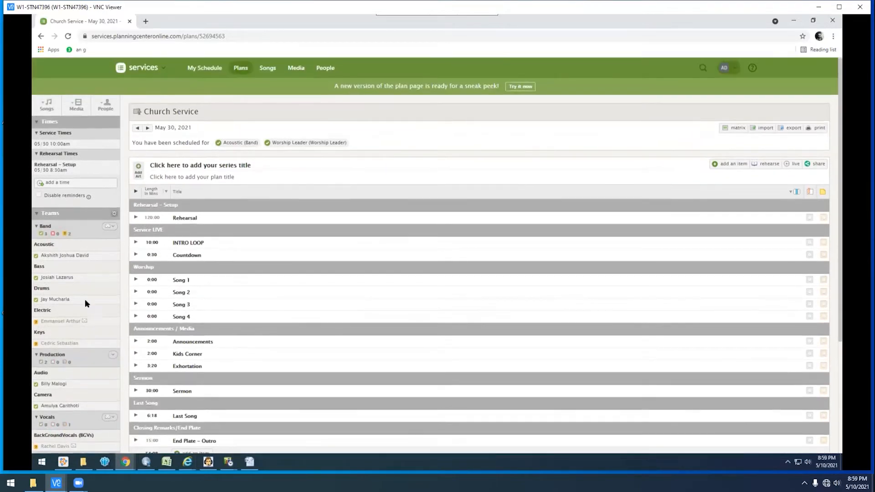
scroll(86, 301, "down", 2)
scroll(78, 182, "up", 2)
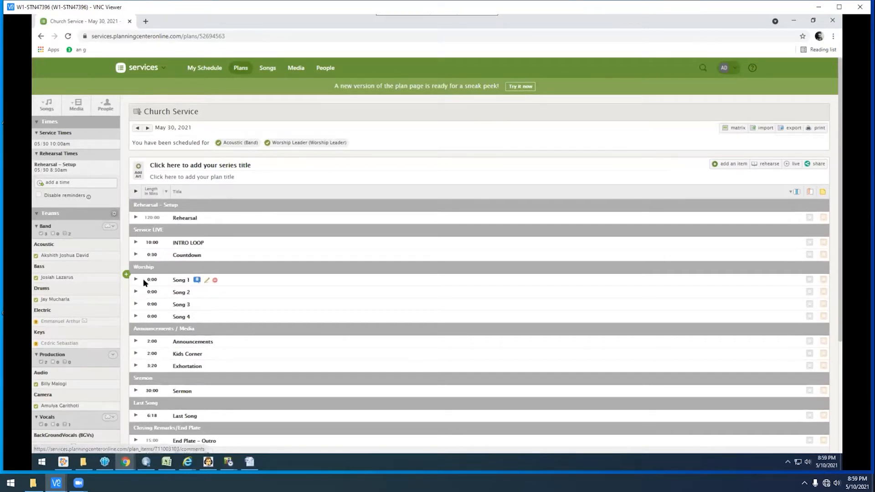
left_click(176, 281)
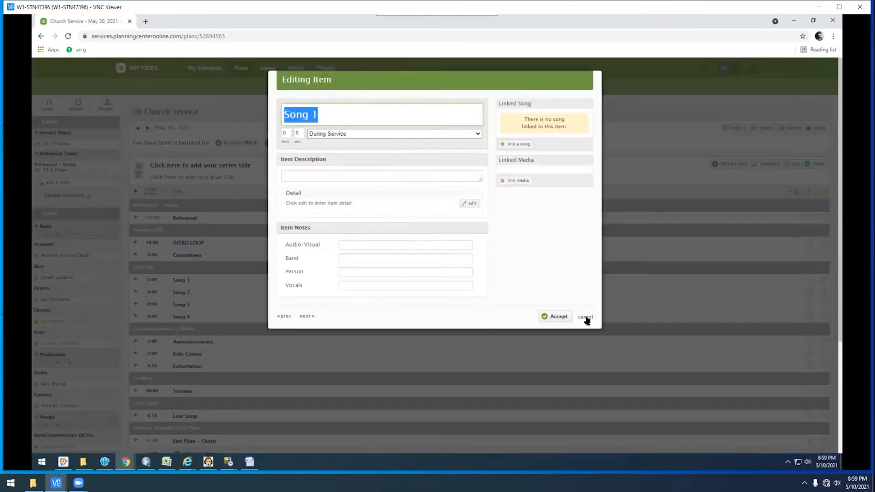
left_click(586, 317)
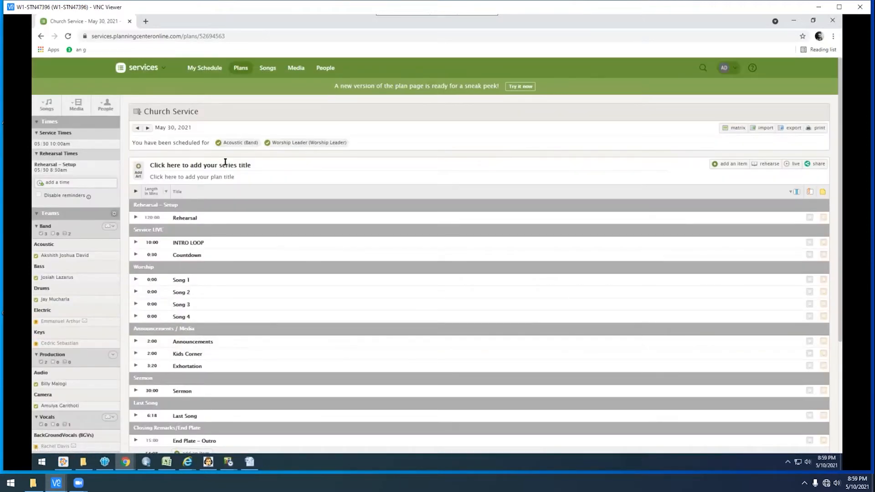
- Open the song library and look through the existing songs
left_click(268, 71)
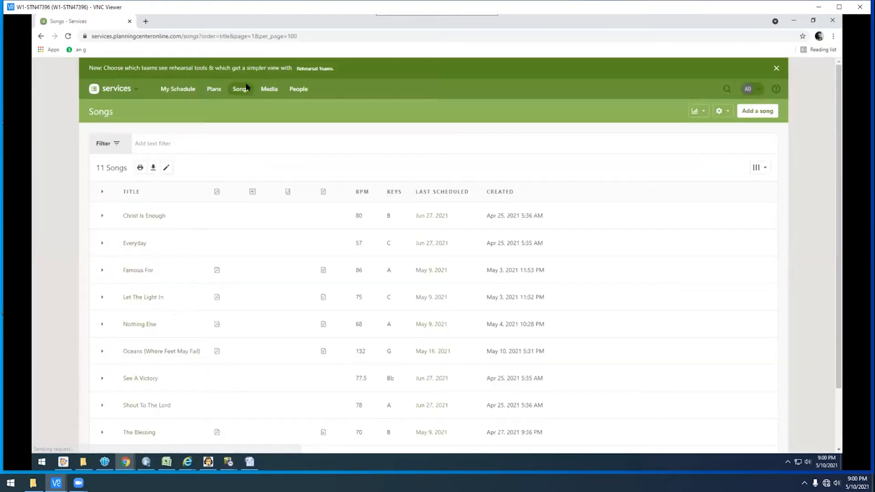
scroll(197, 302, "down", 1)
scroll(197, 302, "down", 2)
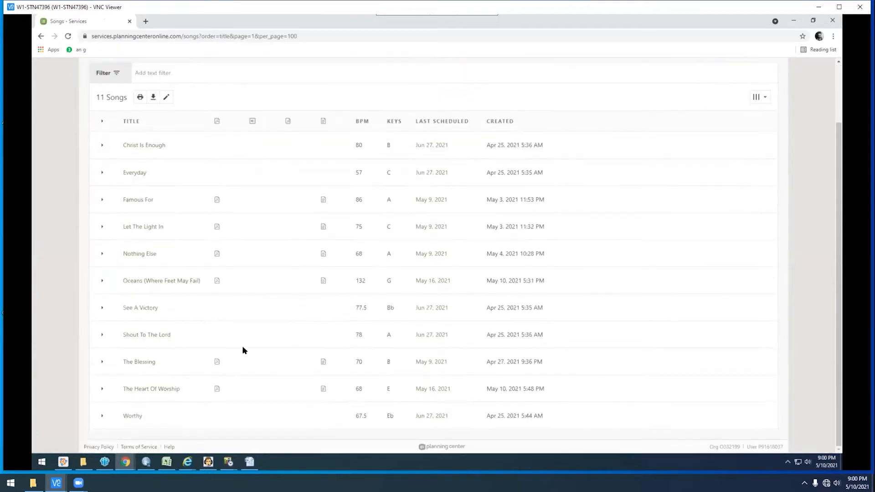
scroll(241, 264, "up", 5)
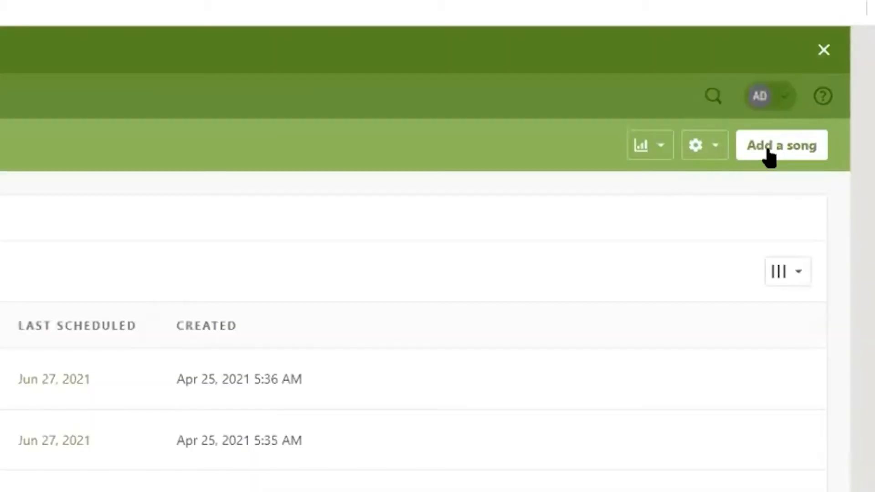
- Start adding a song to the library, search for "The Anthem" and choose the match with CCLI number 5066041
left_click(767, 156)
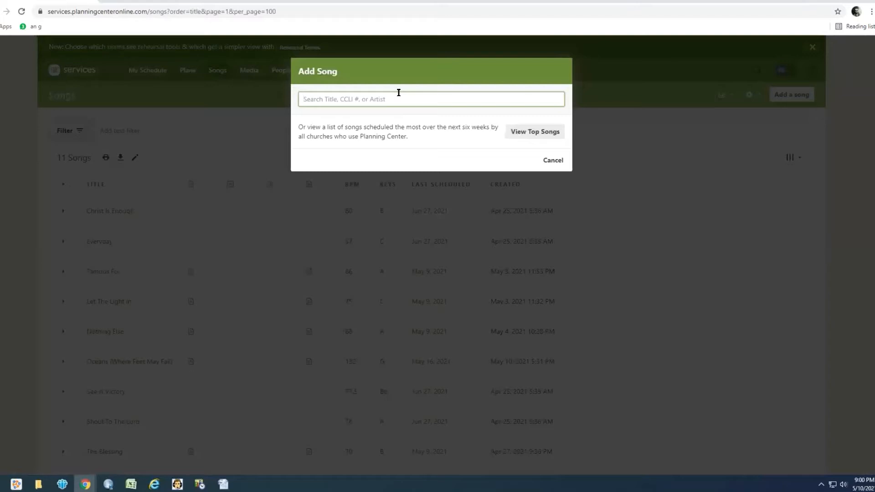
type("T")
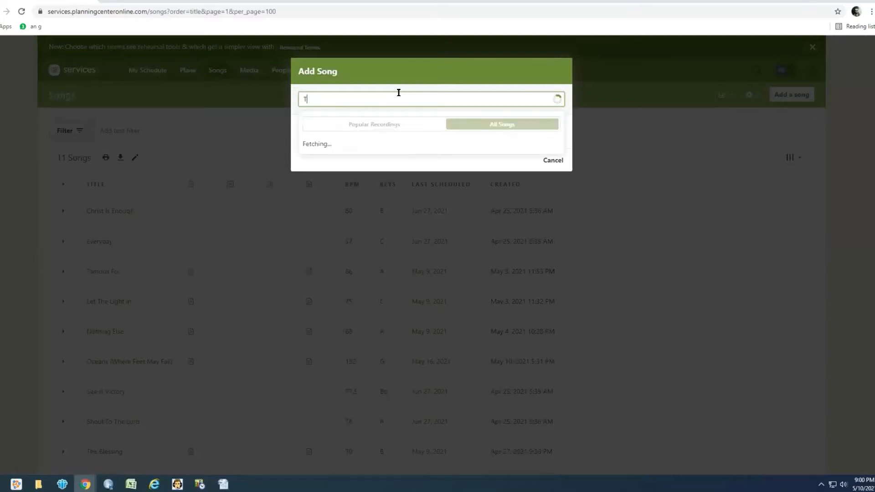
type("he Anthem")
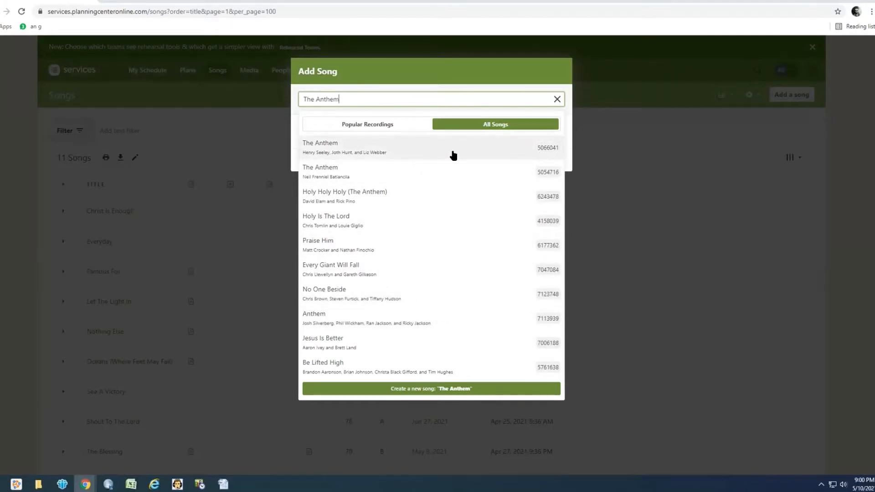
left_click(453, 156)
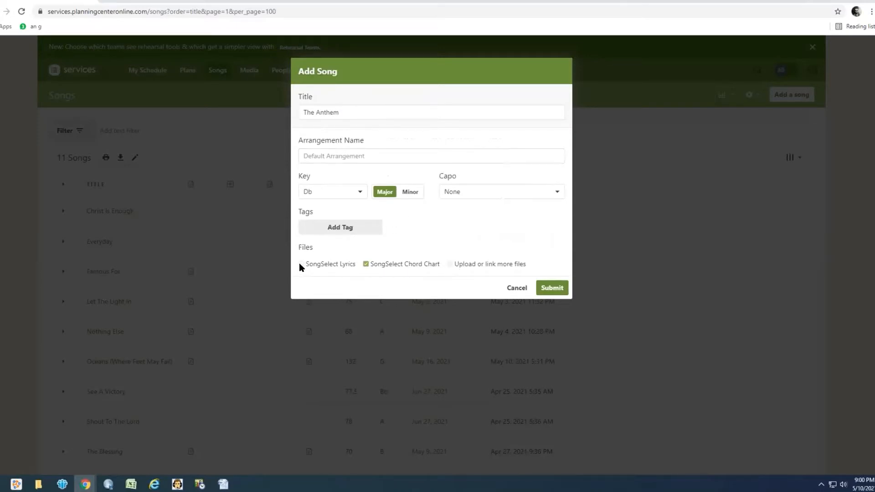
- Include SongSelect lyrics, the SongSelect chord chart and additional files, keep the key at Db major, and continue to adding files
left_click(450, 264)
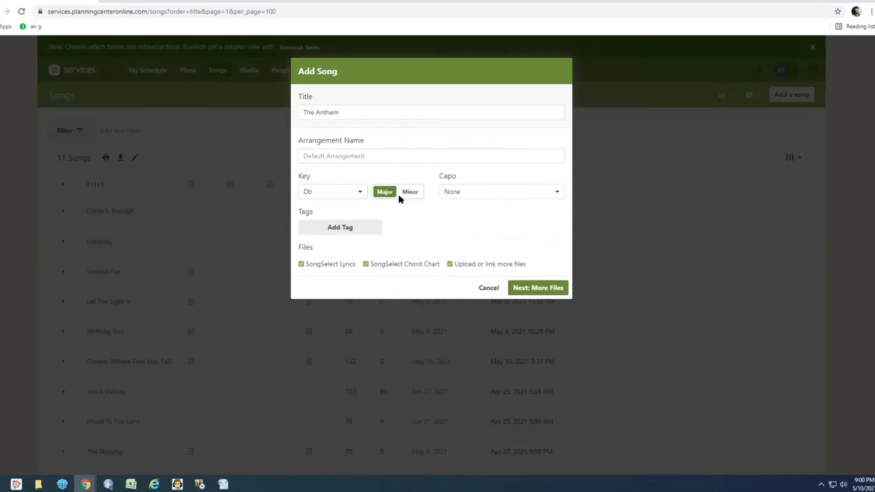
left_click(359, 194)
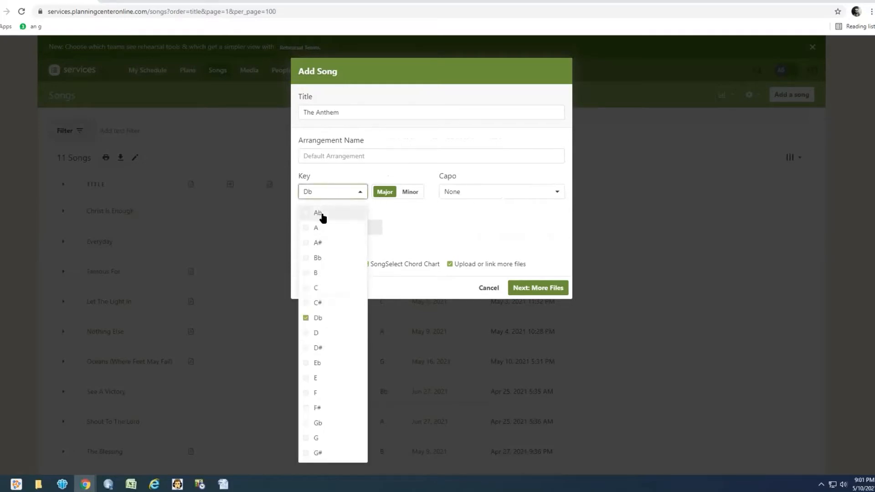
left_click(454, 225)
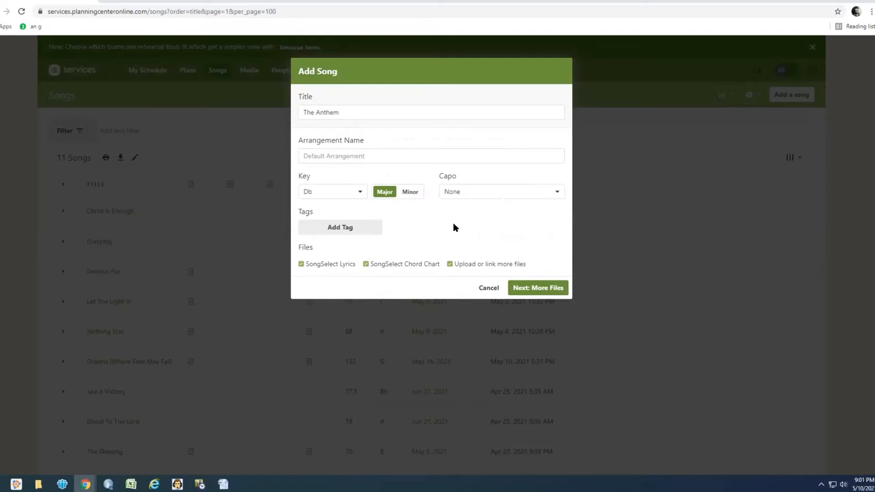
left_click(553, 292)
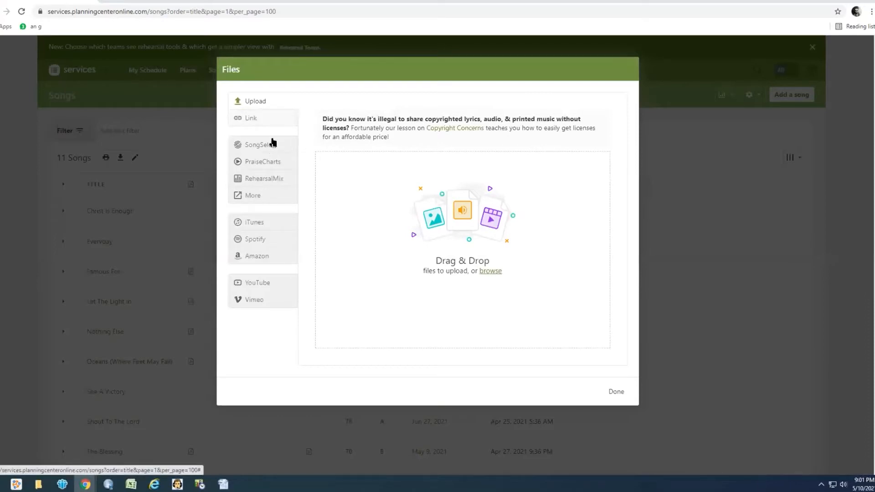
- Search iTunes for "The Anthem - Planetshakers" and attach The Anthem (Full Song) to the arrangement
left_click(261, 221)
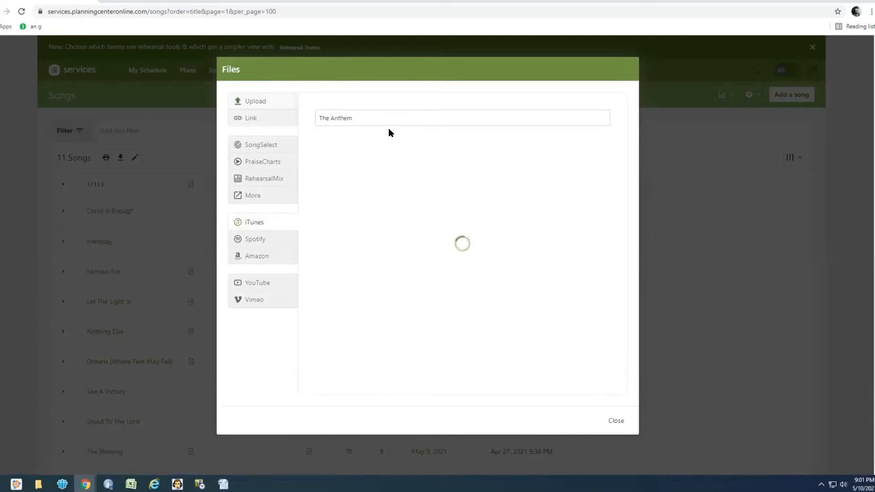
left_click(407, 118)
type("- Planers")
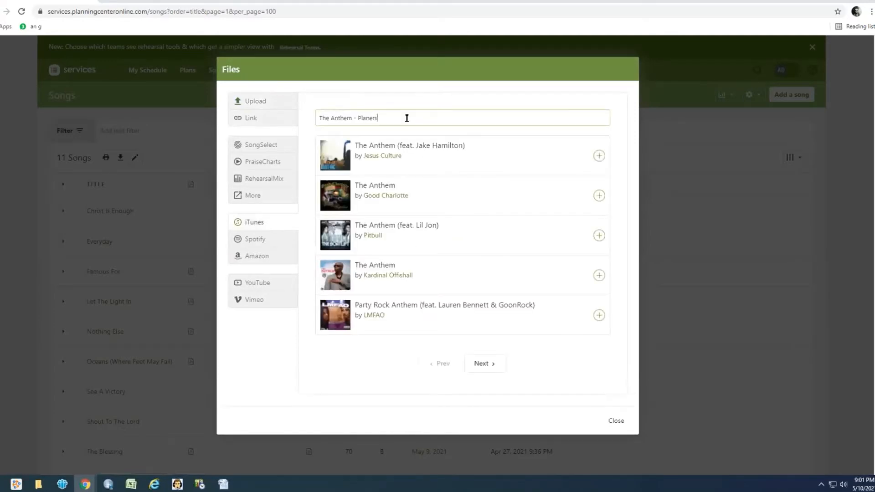
type("shake")
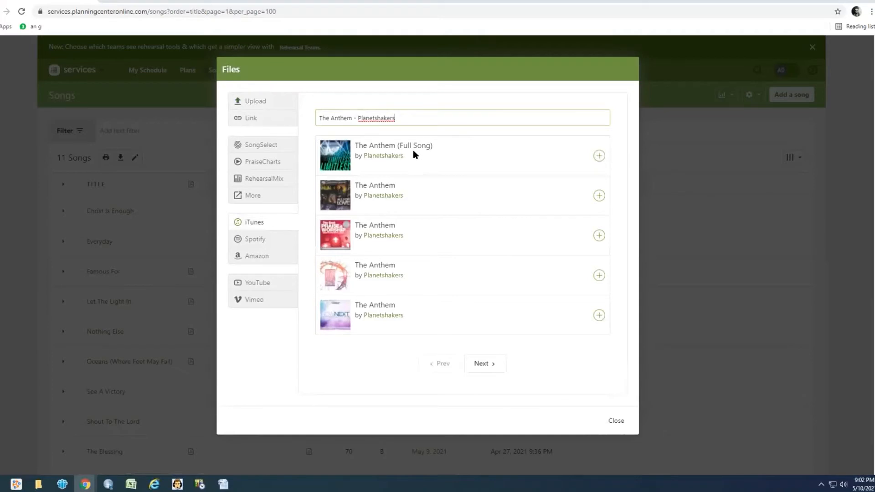
left_click(599, 156)
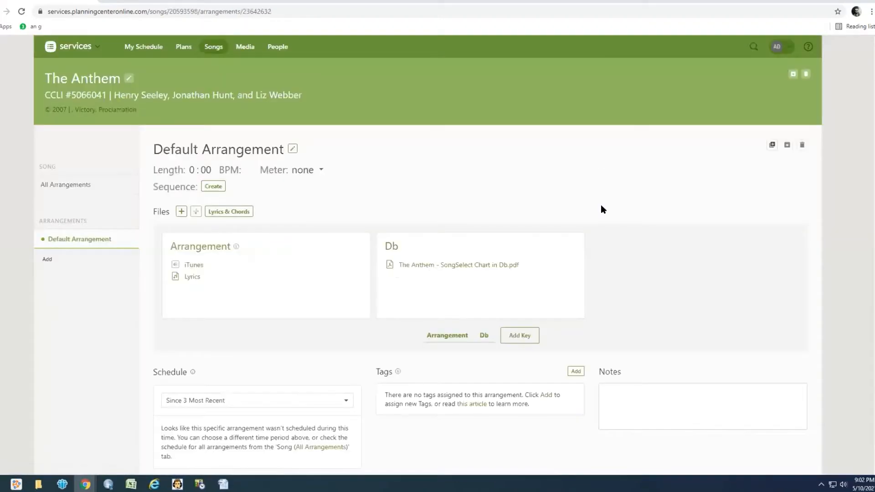
mouse_move(176, 269)
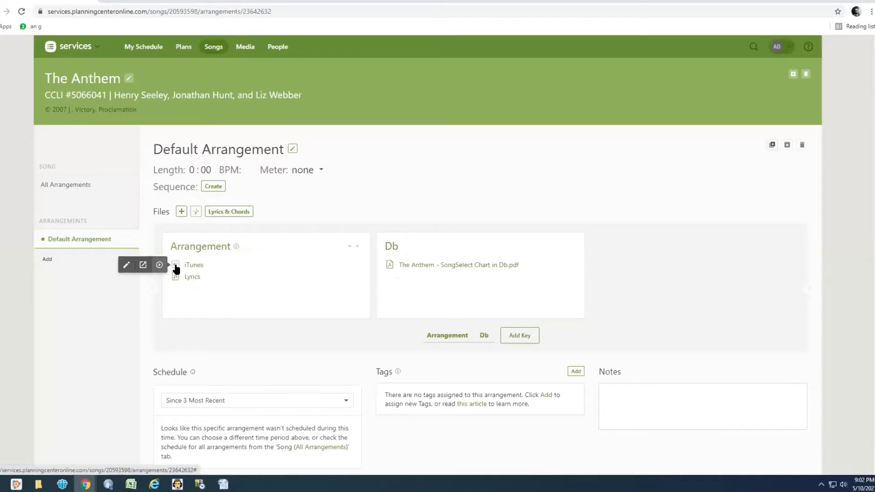
- Add a Spotify file to the arrangement by searching "The Anthem - Planetshakers" and attaching The Anthem (Full Song) - Live
left_click(181, 212)
left_click(256, 242)
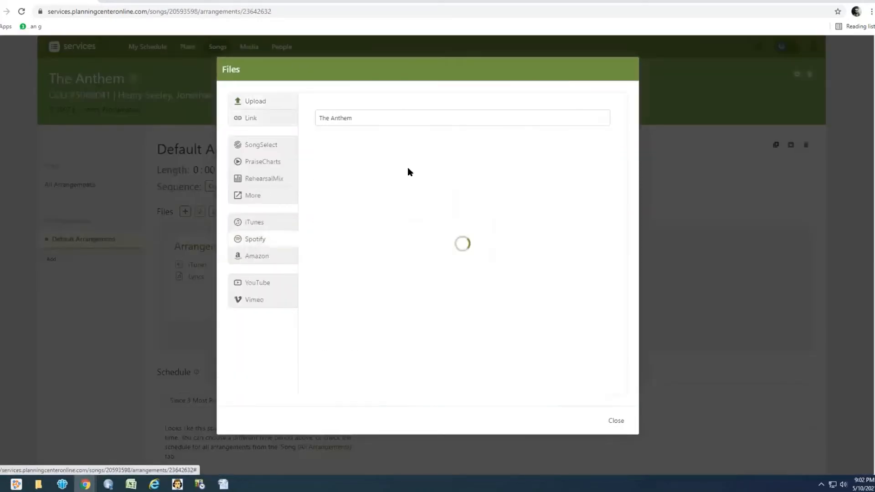
type("- Planets")
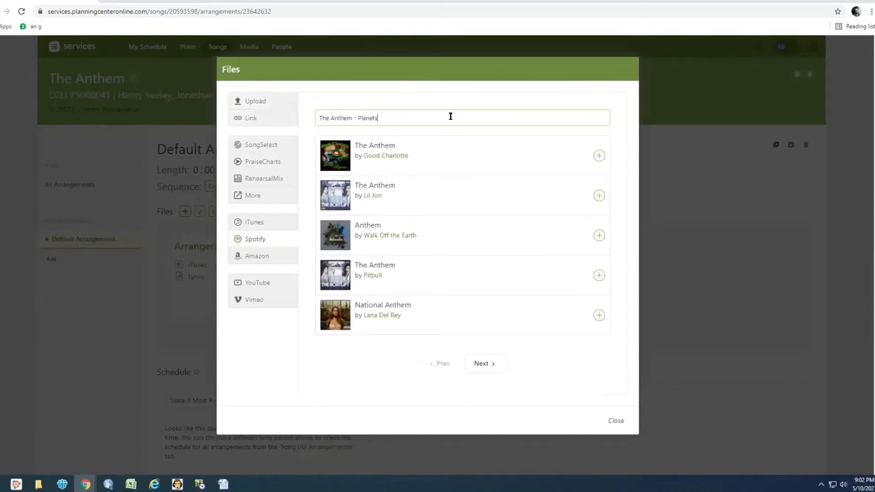
type("hakers")
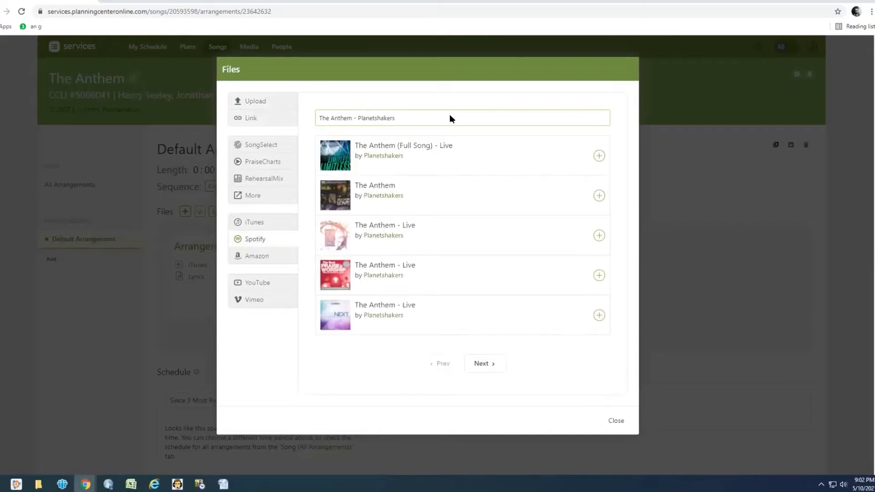
left_click(599, 156)
left_click(188, 291)
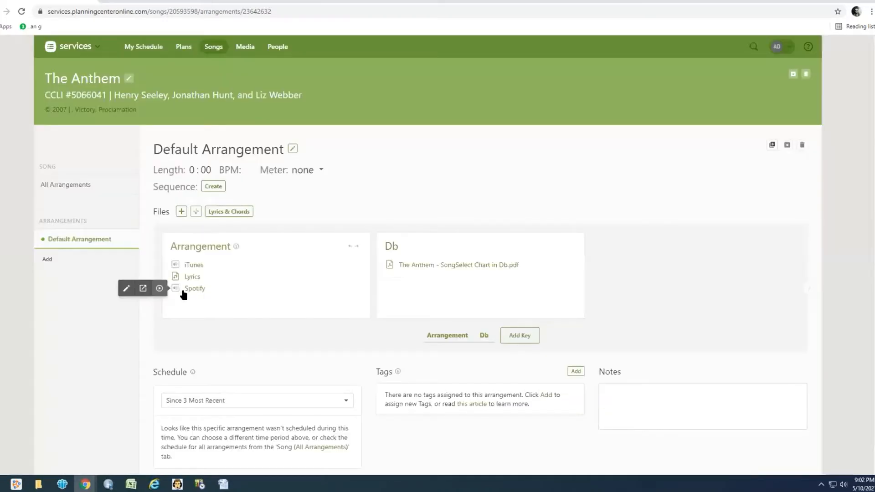
- Attach the YouTube video "The Anthem (Full Song) | Planetshakers" to the arrangement's files
left_click(182, 212)
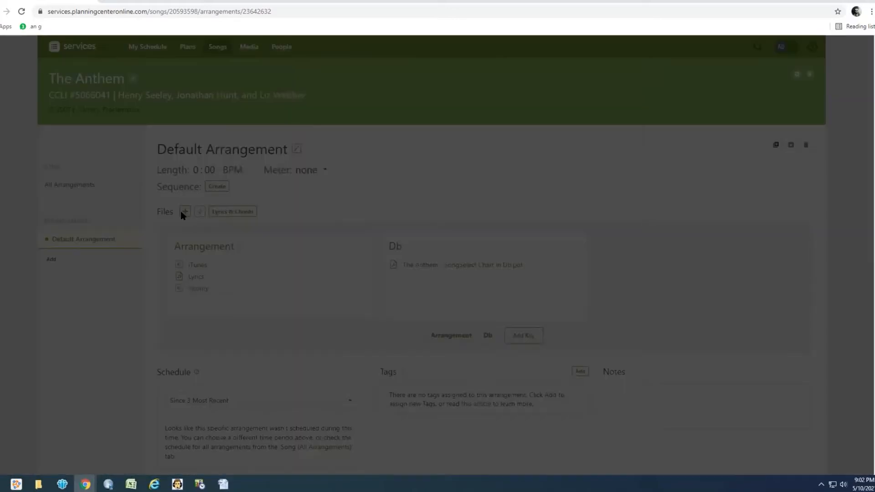
left_click(266, 285)
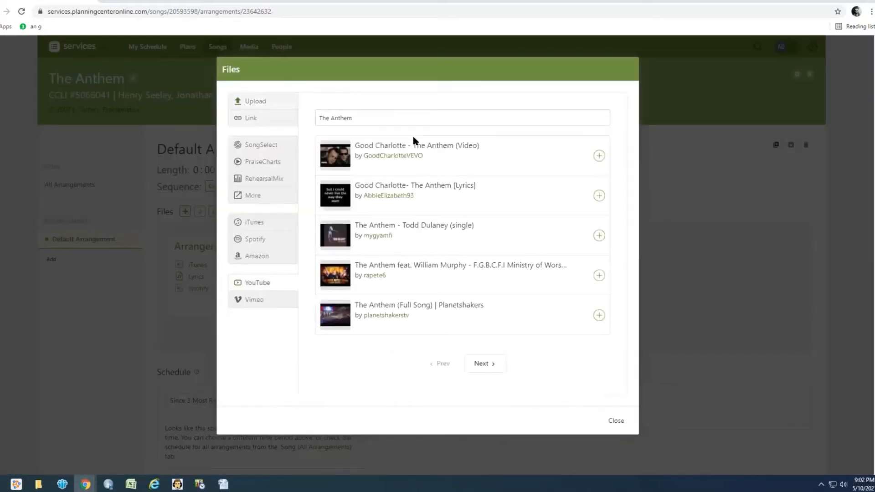
type("-")
left_click(601, 315)
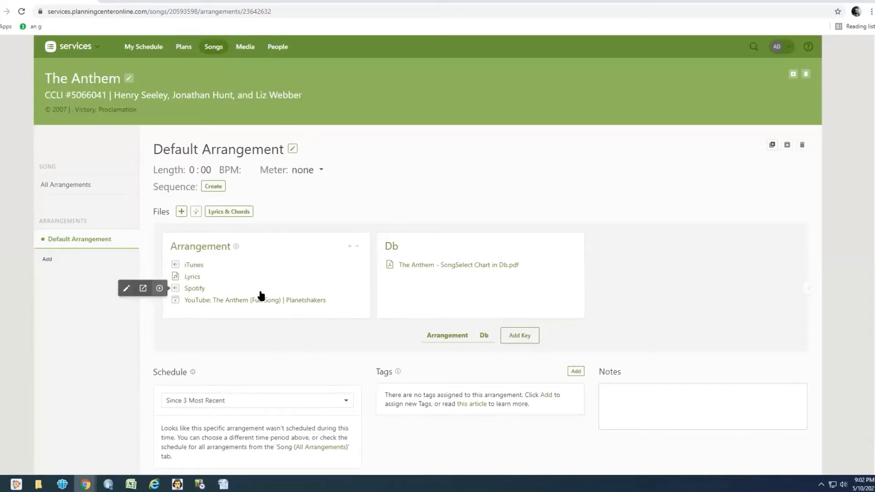
- Read through the SongSelect chord chart in Db for The Anthem, then close it
left_click(460, 266)
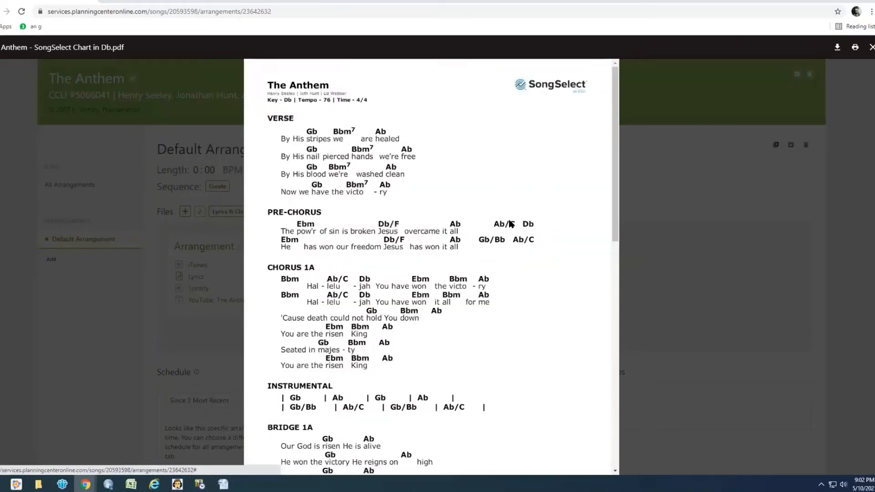
scroll(546, 291, "down", 15)
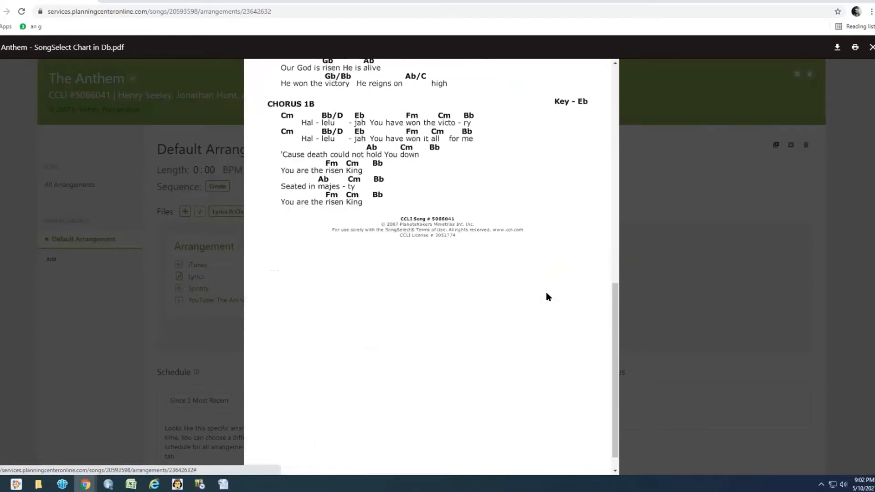
scroll(532, 286, "up", 15)
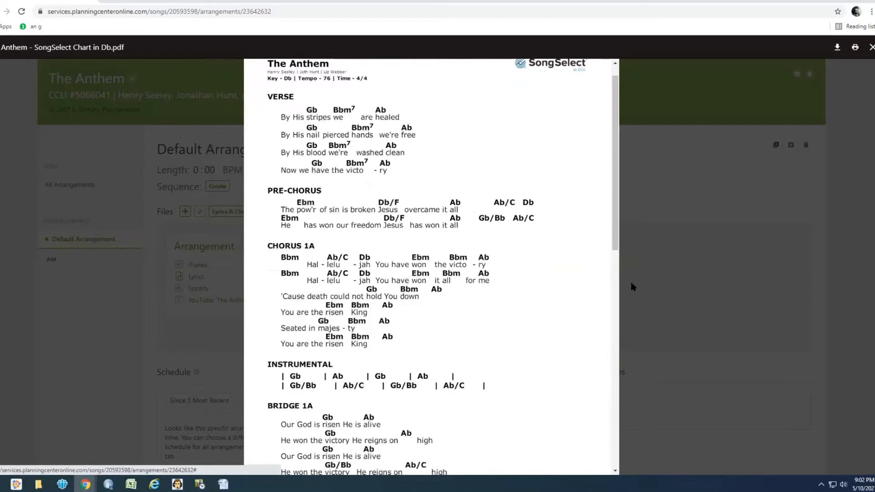
scroll(298, 148, "up", 1)
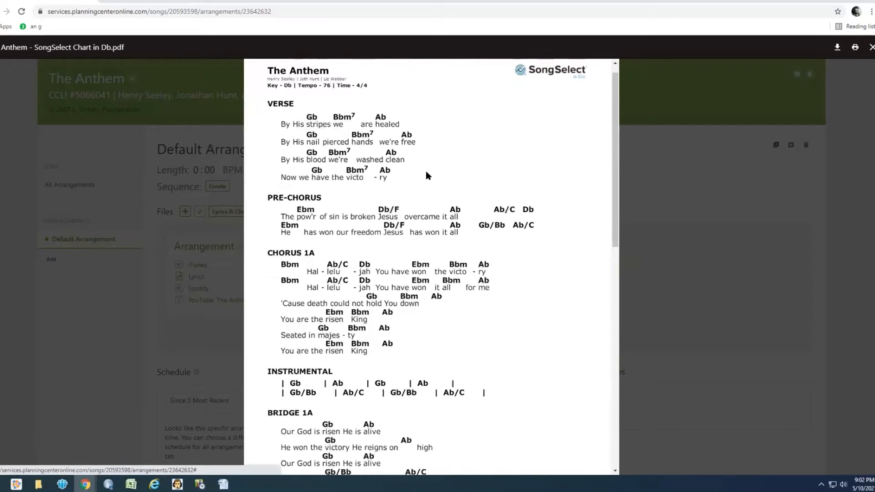
left_click(750, 201)
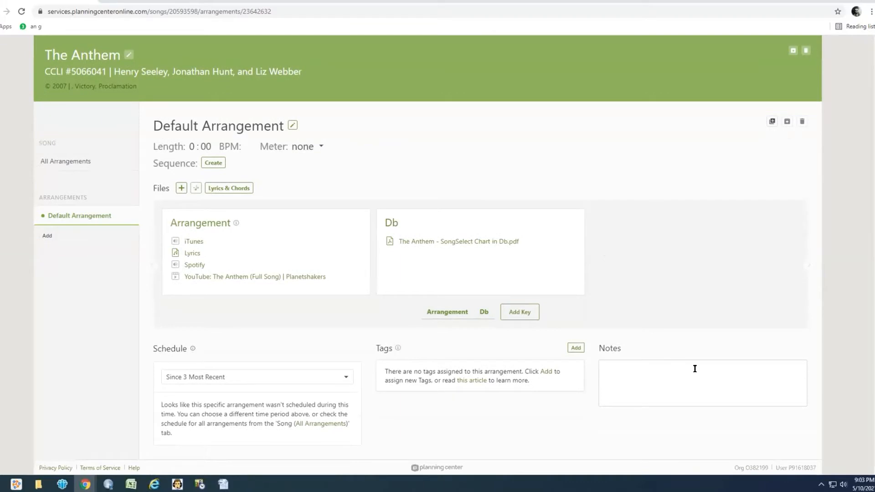
- Write the arrangement notes "Verse - 1 Leader" and "Chrous - BGVs join in" on separate lines
left_click(654, 377)
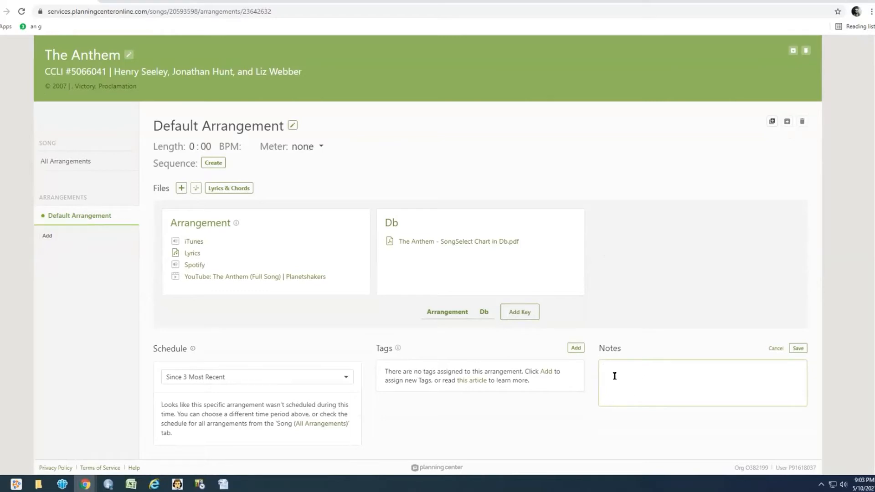
type("Verse ")
type("aeder")
key("Return")
key("BackSpace")
key("BackSpace")
key("BackSpace")
key("BackSpace")
key("BackSpace")
key("BackSpace")
type("eader")
key("Return")
type("Chrous - BGVs join in")
key("Return")
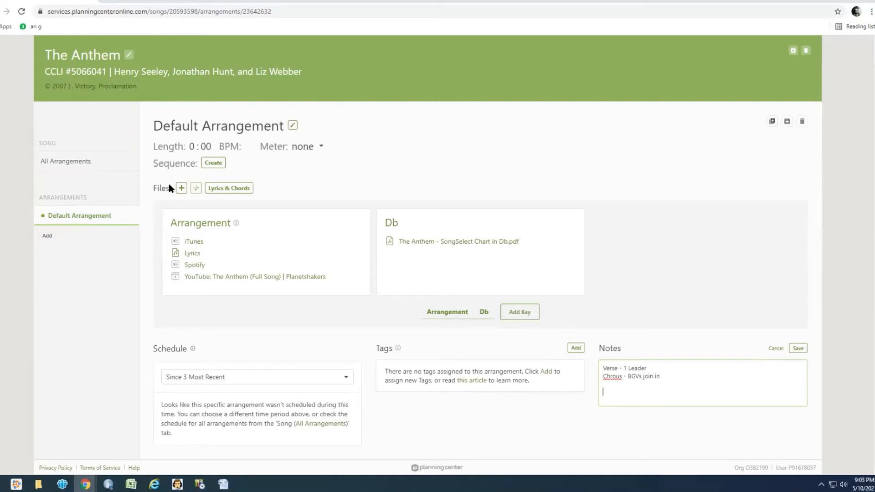
- Check the section labels available for the song sequence and the editable arrangement details, leaving both unchanged
left_click(212, 163)
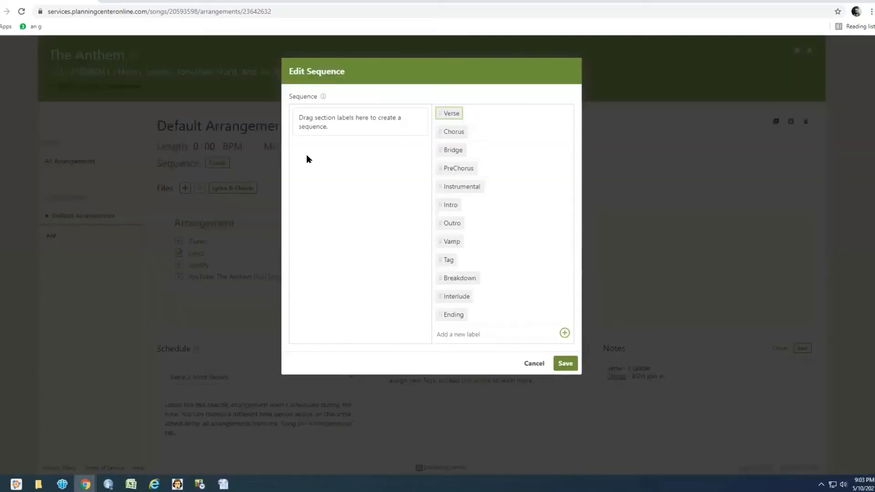
left_click(530, 363)
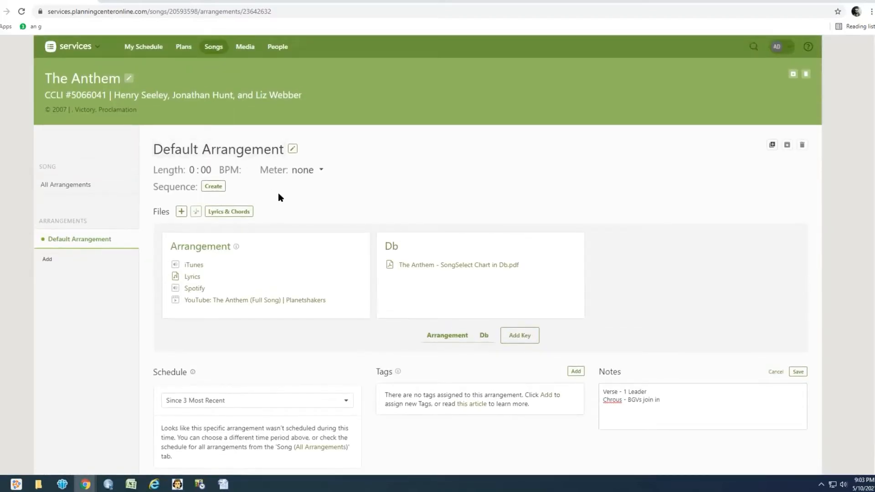
left_click(264, 147)
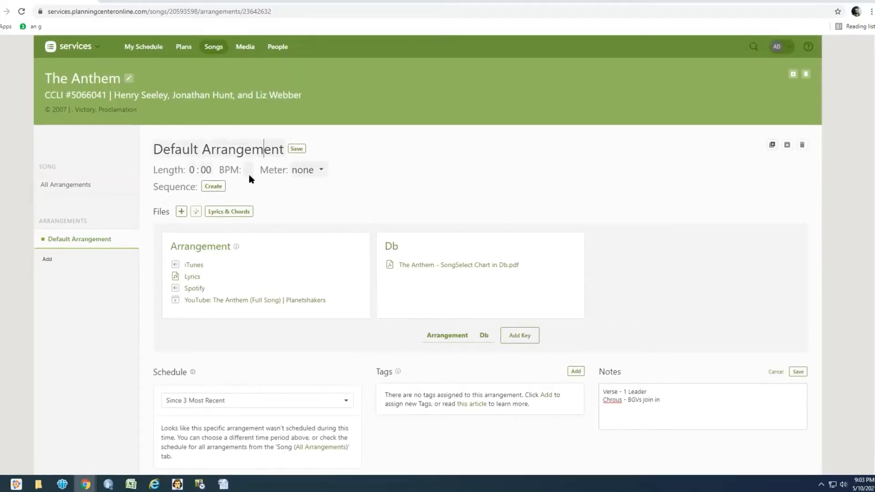
left_click(213, 187)
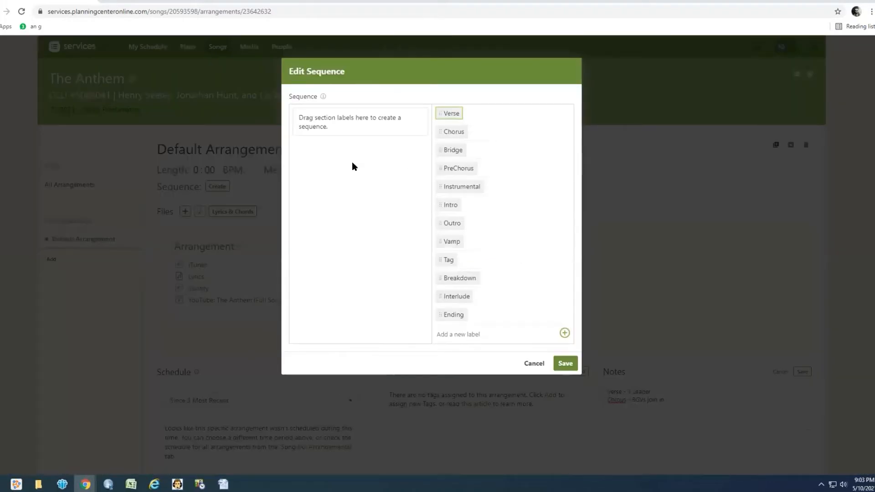
left_click(534, 361)
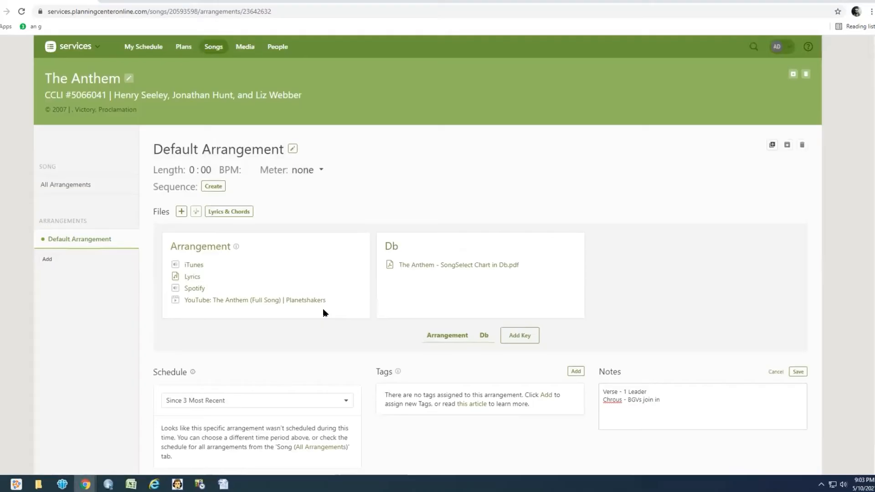
- Read through the section order in The Anthem's SongSelect chord chart in Db, then close it
mouse_move(449, 270)
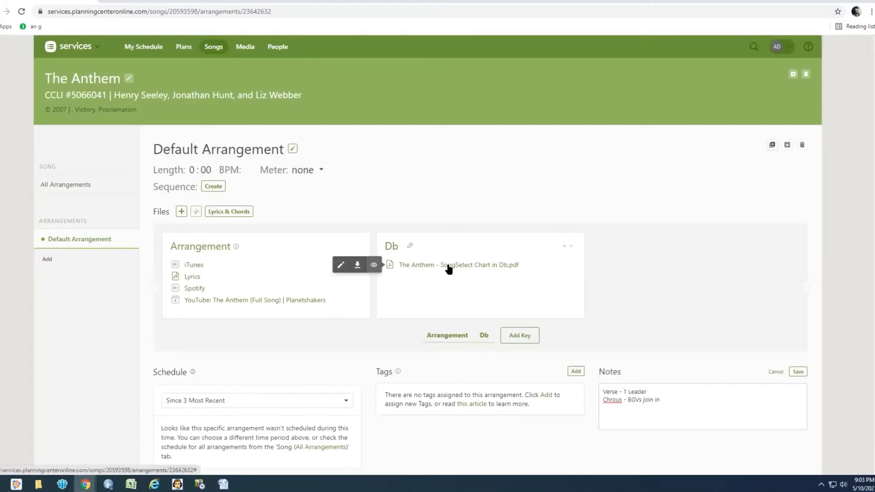
left_click(472, 267)
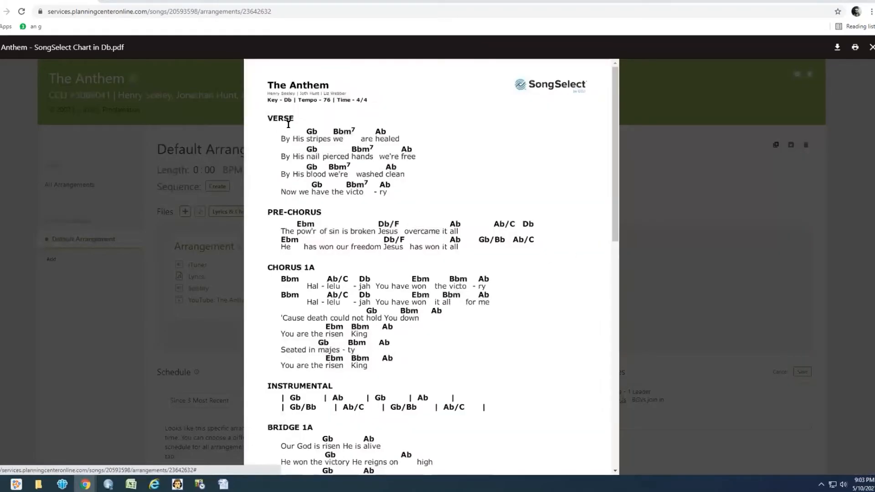
scroll(362, 291, "down", 2)
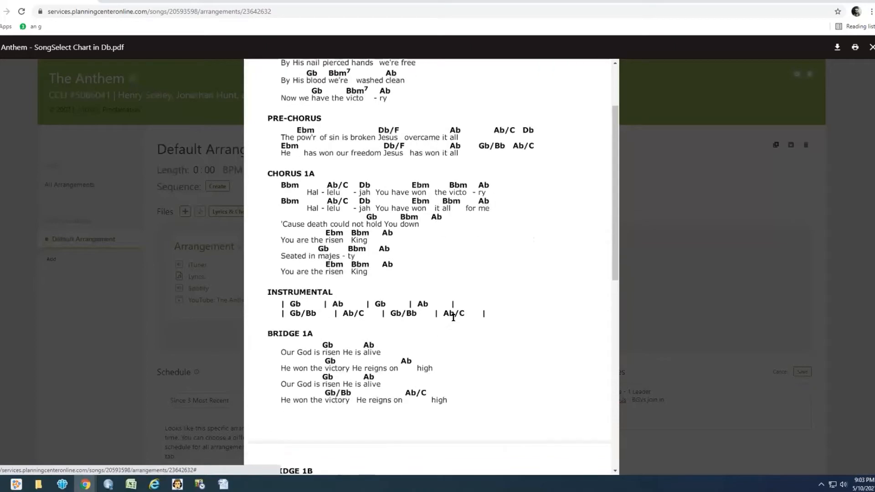
scroll(383, 323, "down", 3)
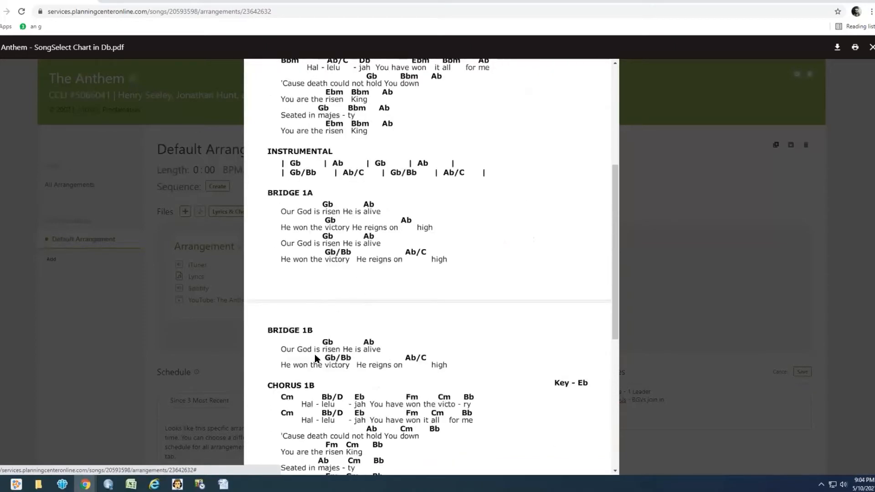
scroll(375, 390, "down", 3)
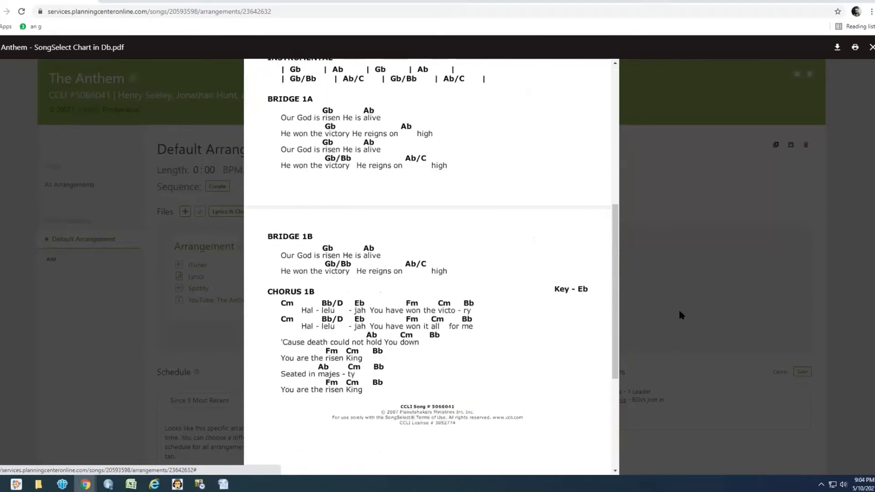
left_click(679, 311)
- Start the arrangement's sequence with Verse, PreChorus and Chorus, followed by the same three sections again
left_click(214, 184)
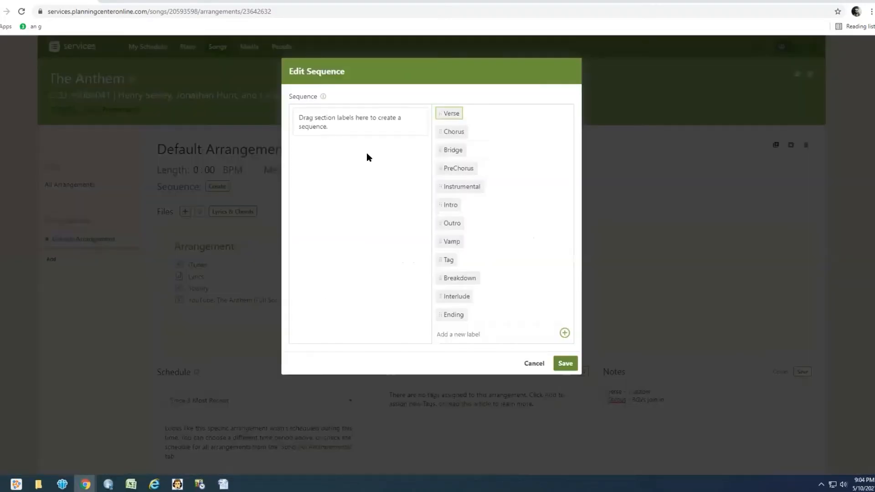
left_click(449, 111)
left_click(460, 168)
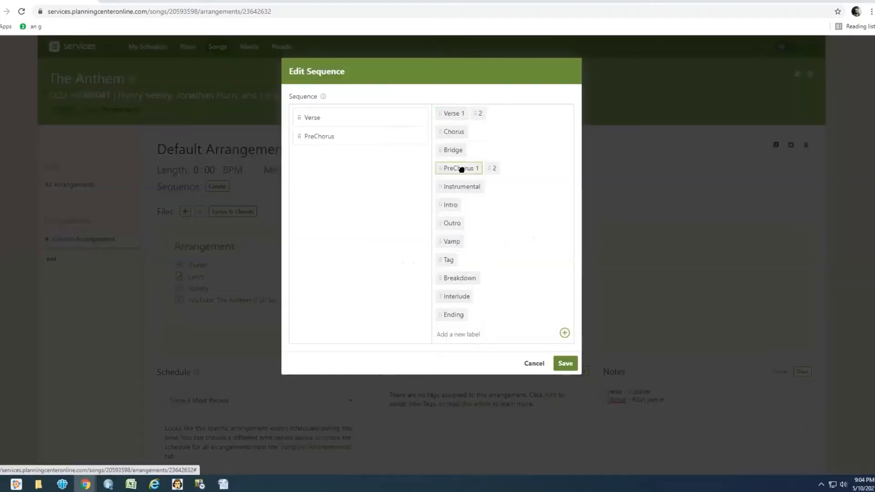
left_click(453, 132)
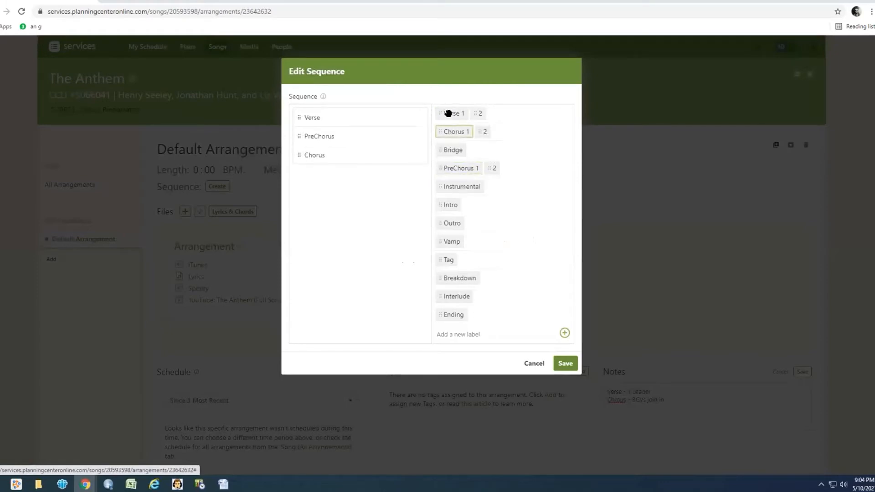
left_click(448, 113)
left_click(458, 168)
left_click(452, 149)
left_click(419, 211)
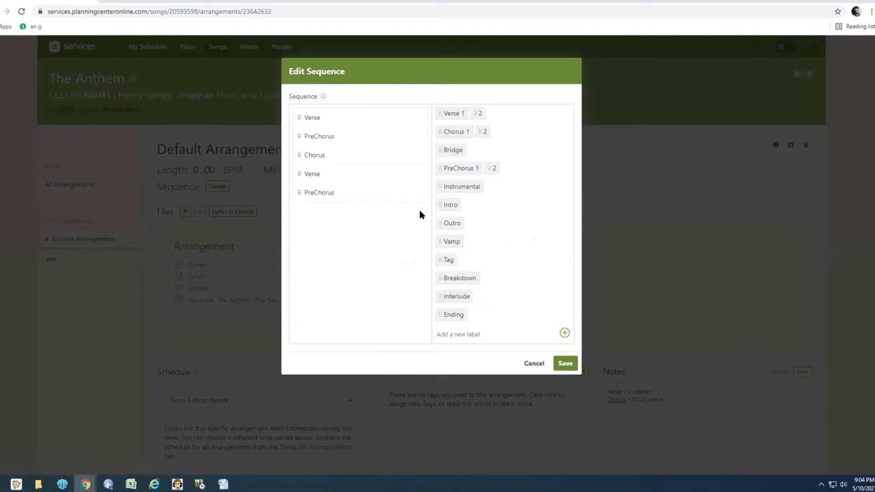
left_click(455, 135)
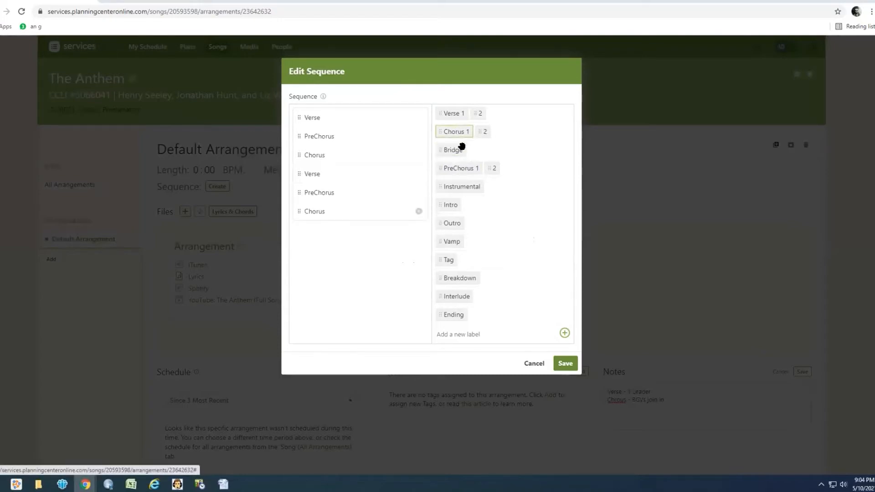
- Extend the sequence with Instrumental, Bridge twice, Breakdown, Chorus 1 and Chorus 2
left_click(456, 187)
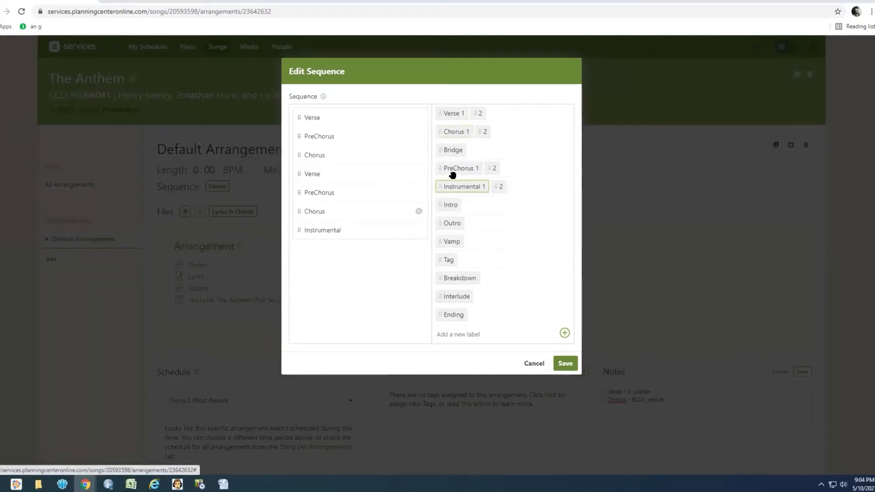
left_click(451, 149)
left_click(451, 149)
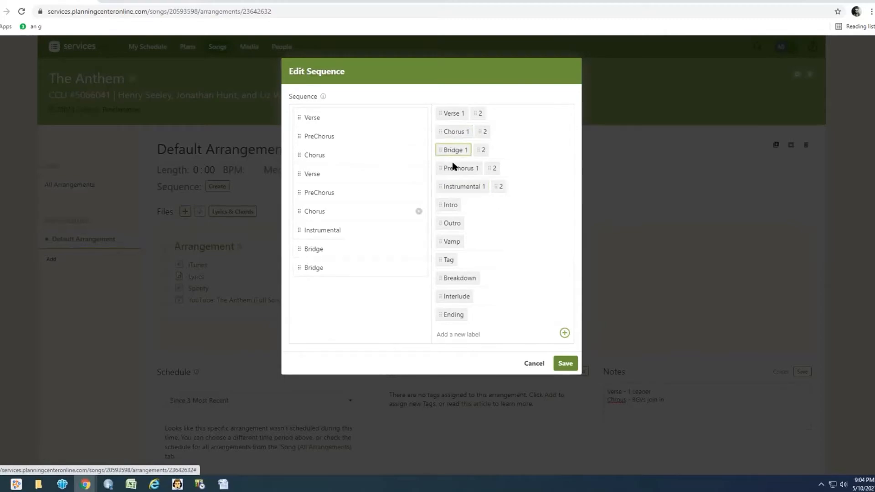
left_click(469, 279)
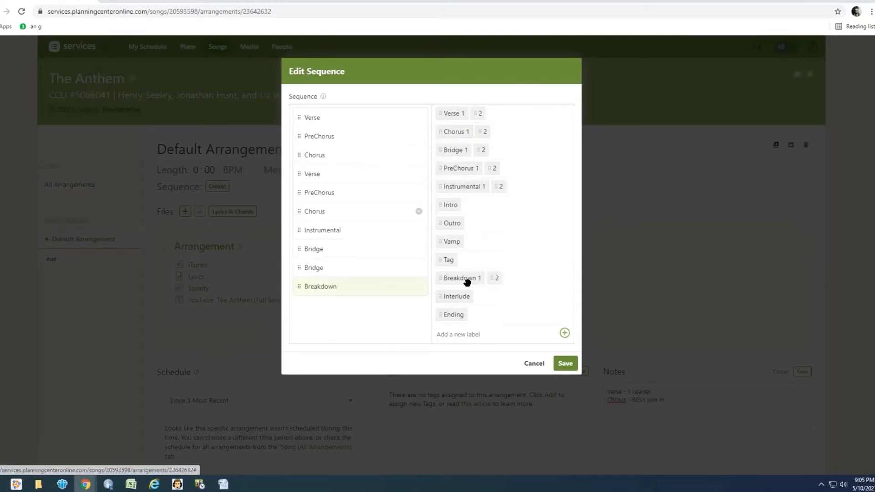
left_click(454, 132)
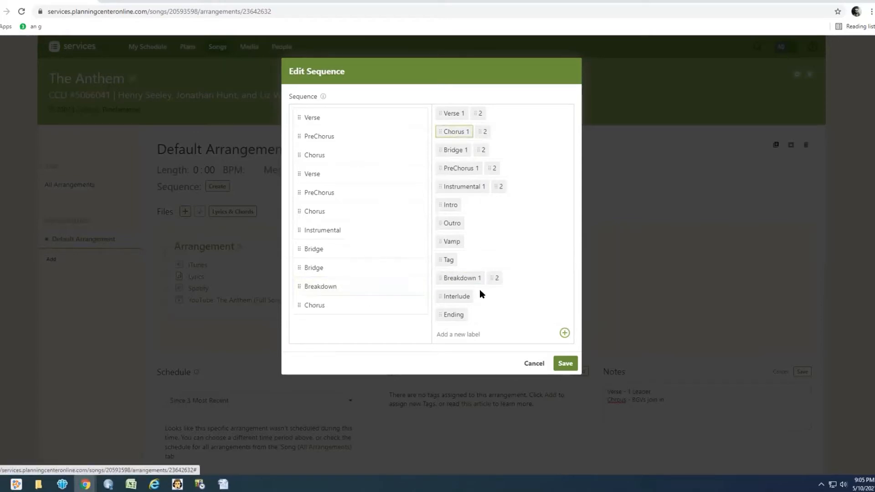
left_click(484, 131)
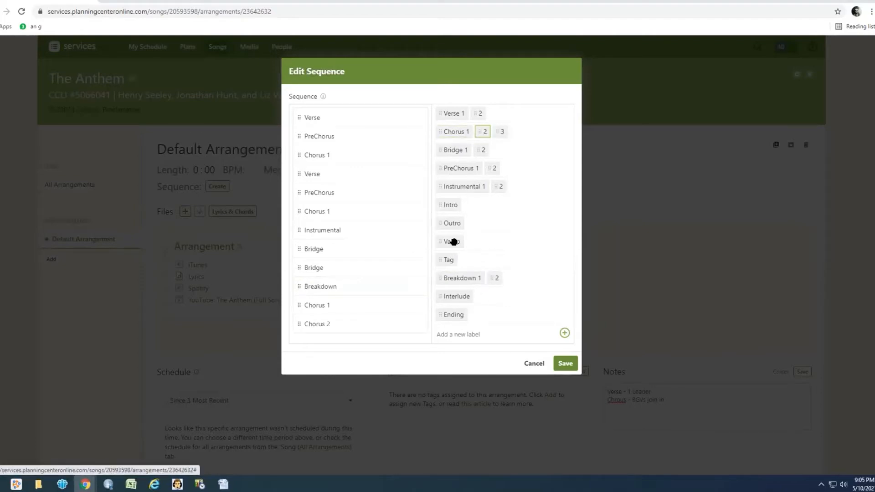
- Add an Outro at the end and an Intro at the start of the sequence, and save it
left_click(453, 224)
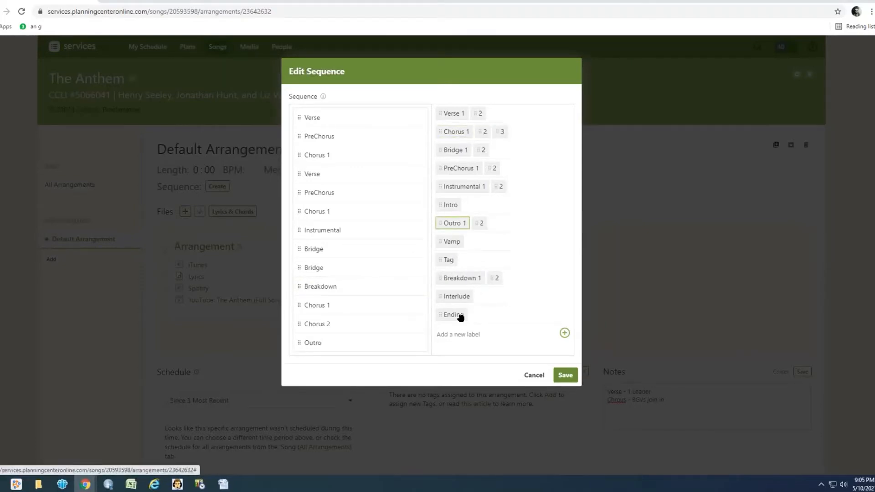
left_click(451, 205)
left_click_drag(332, 360, 342, 123)
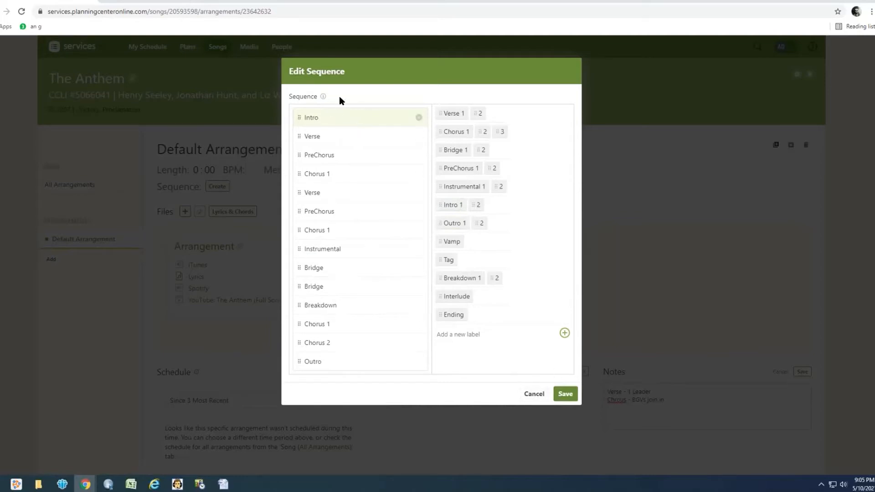
left_click(559, 393)
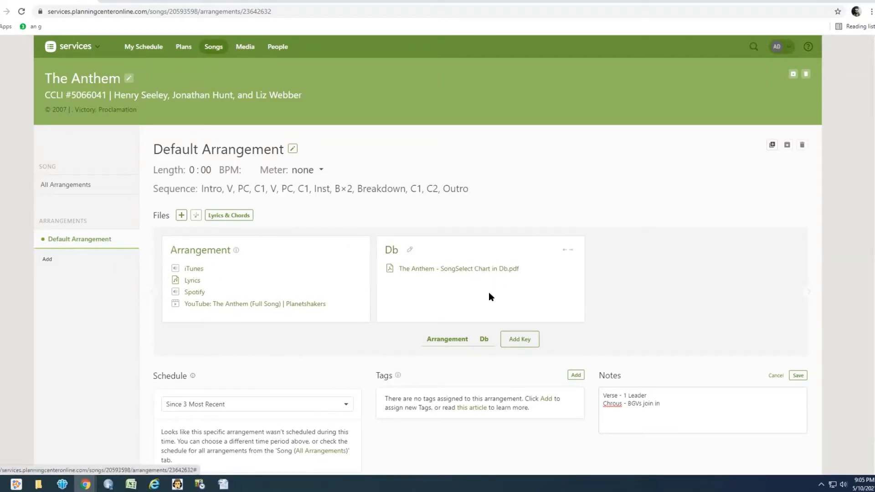
- Return to the song library and look over the listed songs with their files, BPM, keys and last scheduled dates
scroll(618, 316, "down", 1)
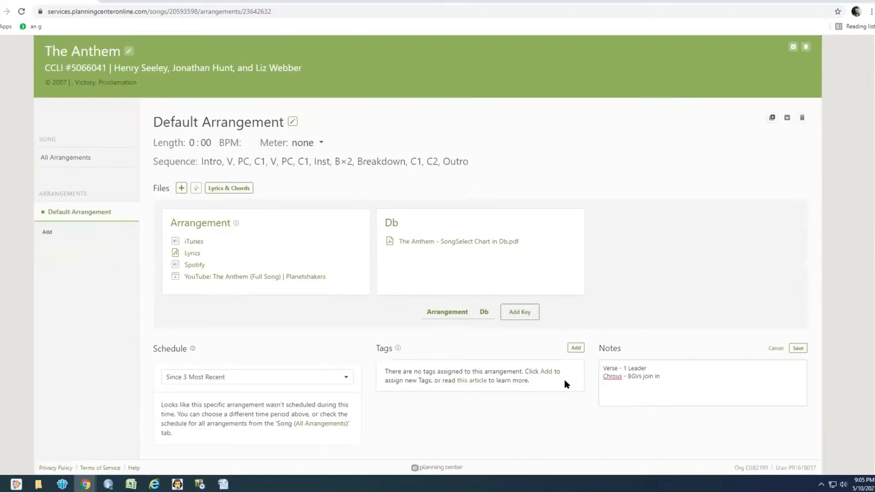
scroll(688, 299, "up", 1)
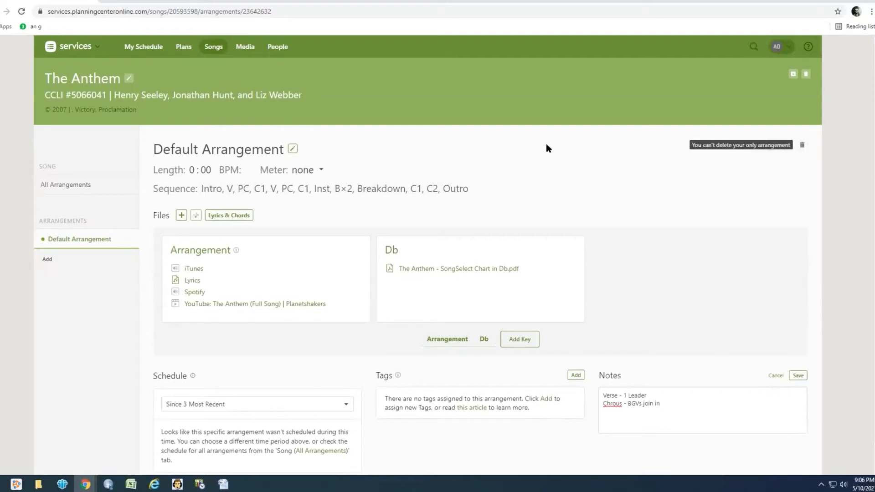
left_click(208, 47)
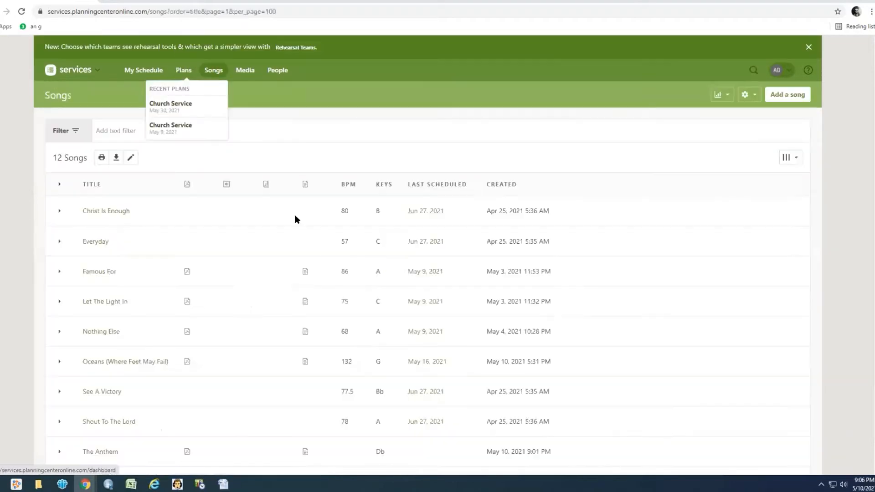
scroll(365, 299, "down", 2)
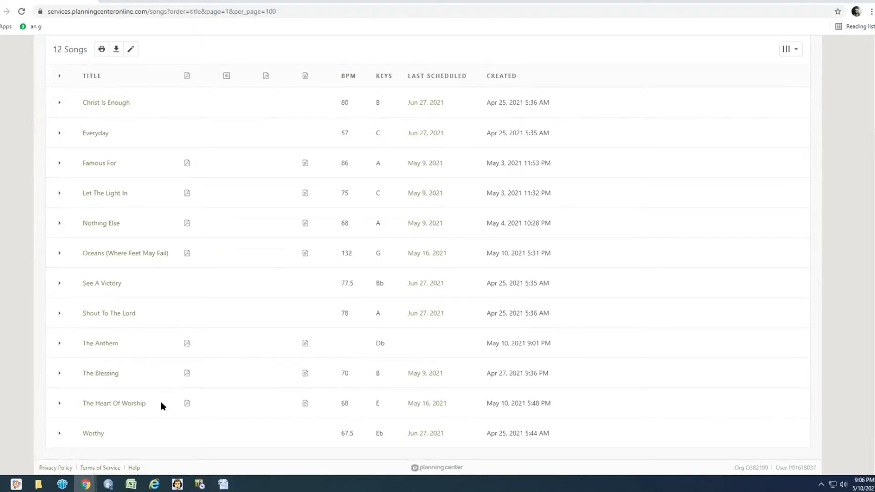
scroll(151, 417, "up", 3)
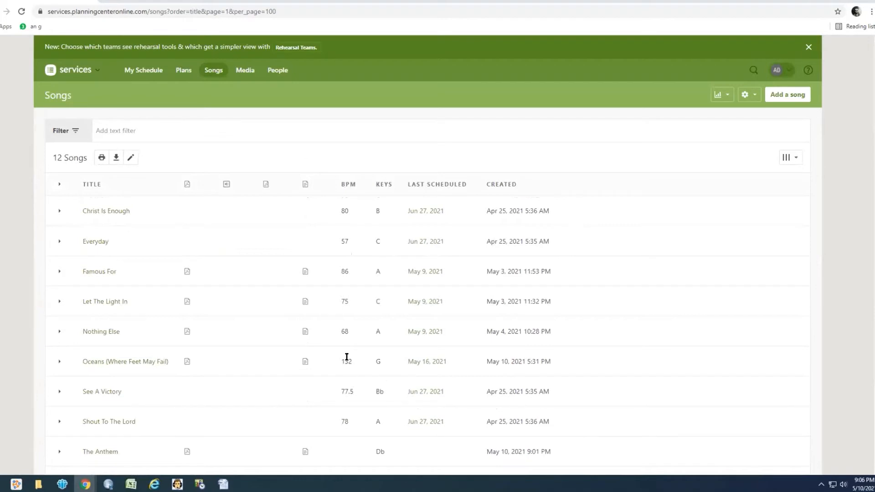
scroll(521, 364, "down", 3)
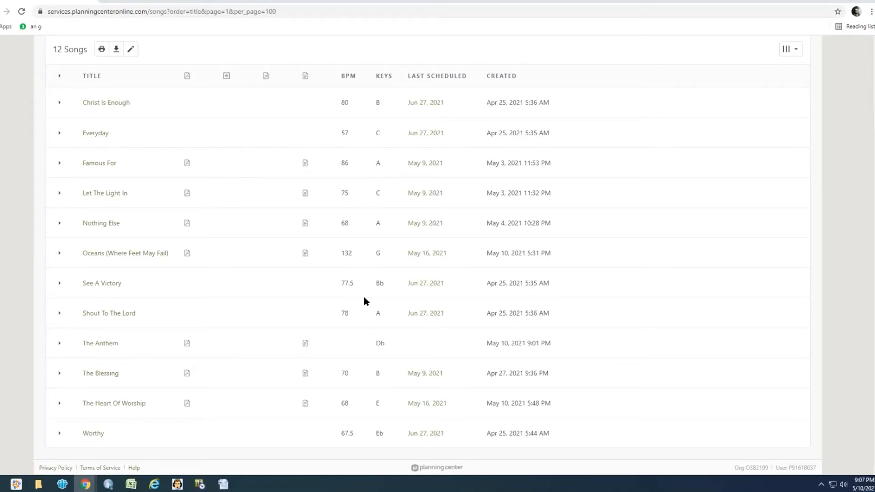
scroll(157, 263, "up", 3)
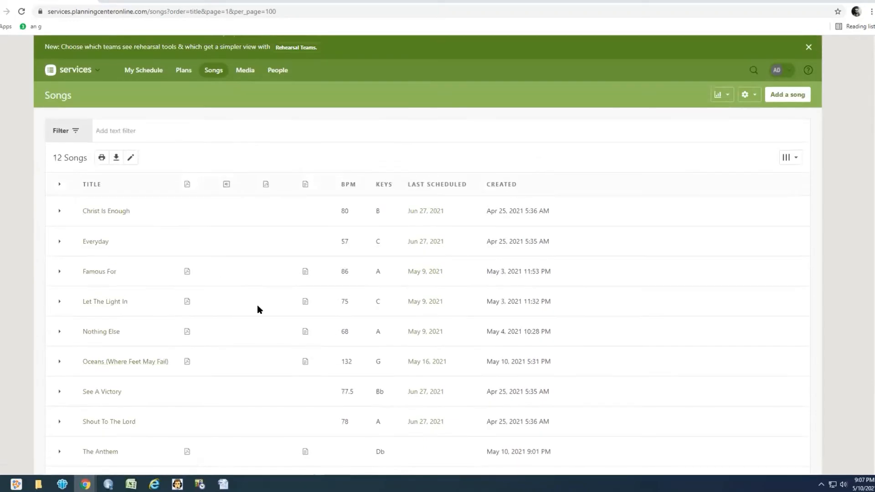
left_click(209, 71)
scroll(223, 294, "down", 3)
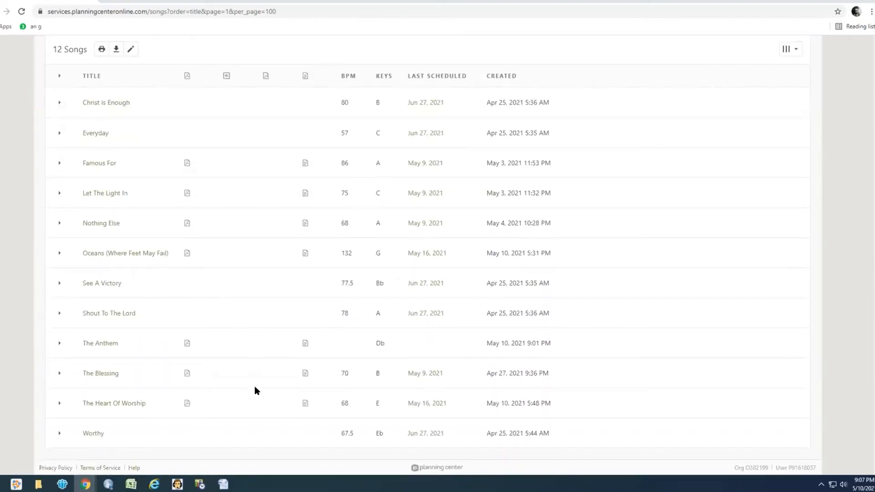
scroll(254, 391, "up", 3)
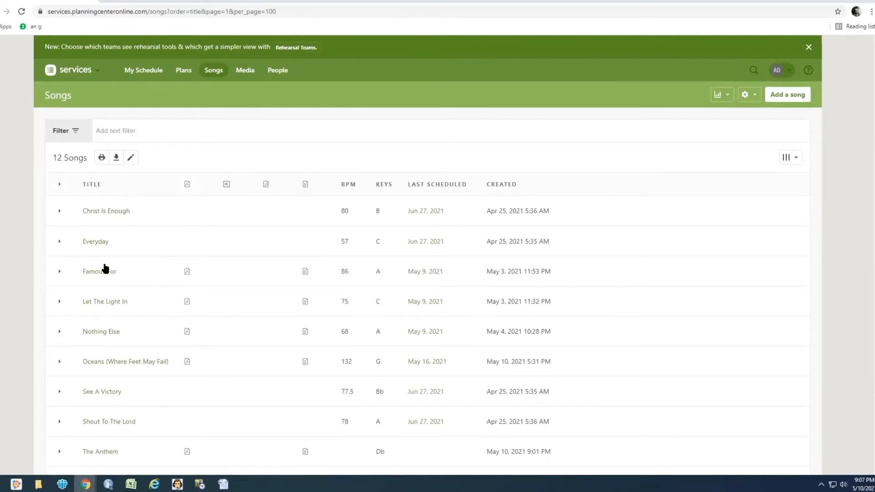
- Open the May 30, 2021 Church Service plan and bring up the library songs available for linking to Song 1
left_click(181, 73)
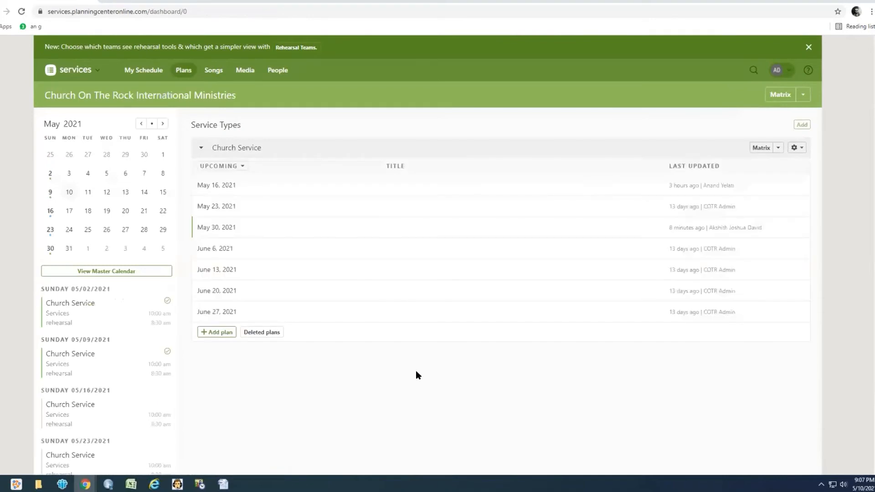
left_click(217, 227)
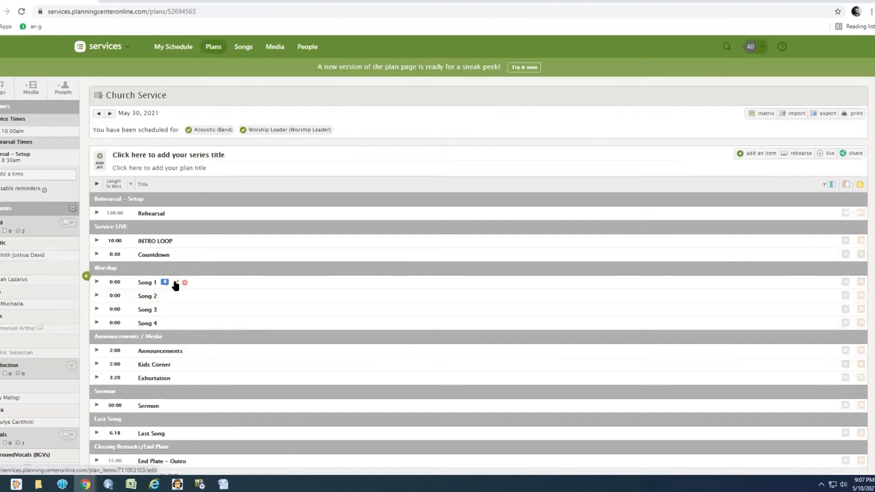
left_click(175, 281)
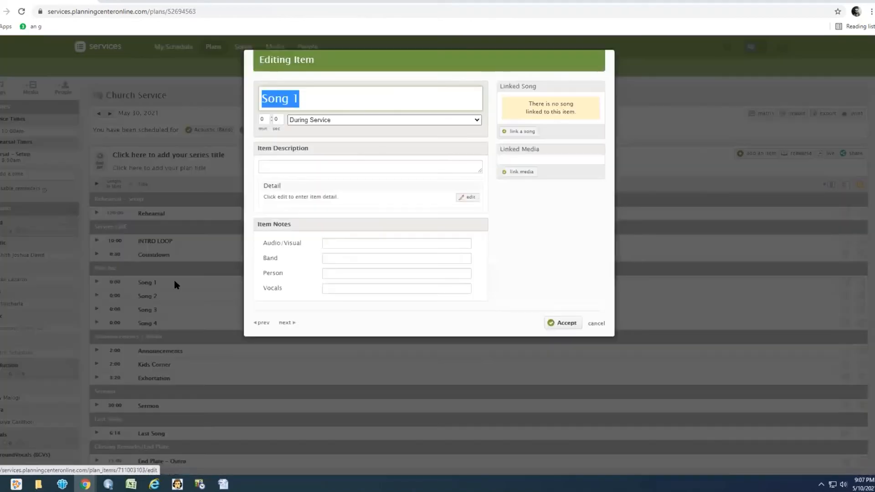
left_click(525, 132)
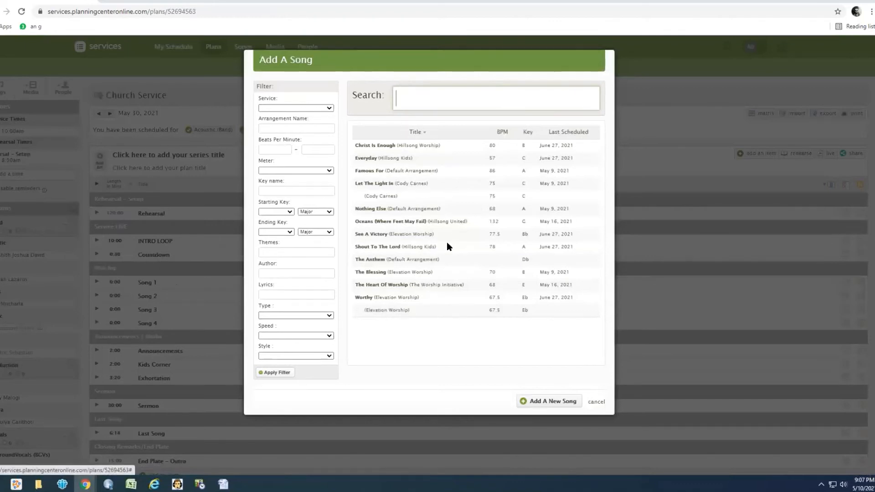
- Search for "God is" as a new song for the plan, then clear the search and close it without adding one
left_click(551, 402)
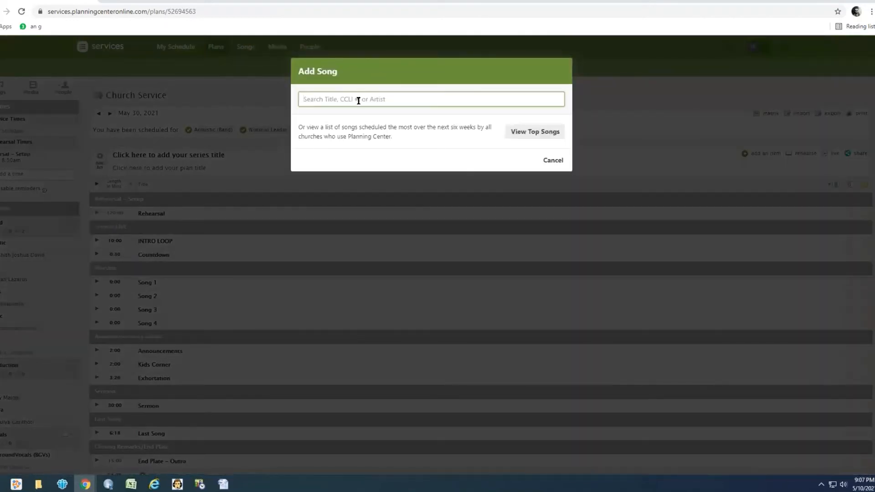
type("Gsd")
type("od is")
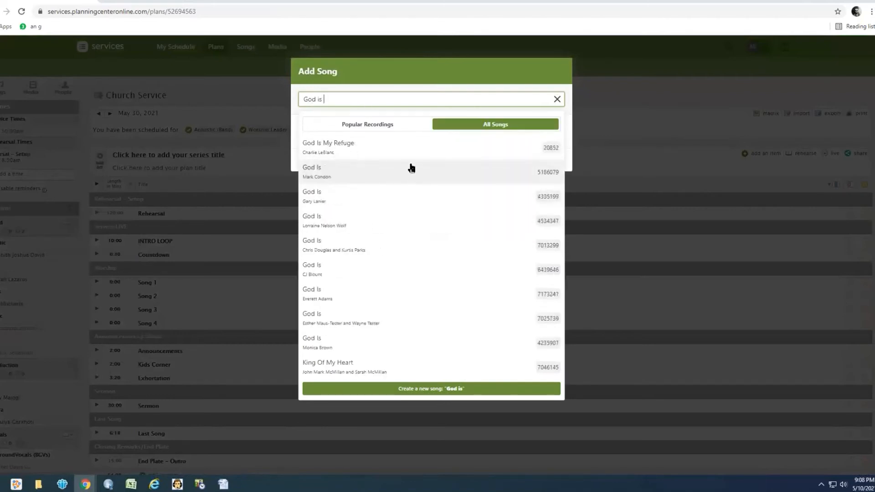
left_click_drag(338, 103, 302, 100)
left_click(555, 99)
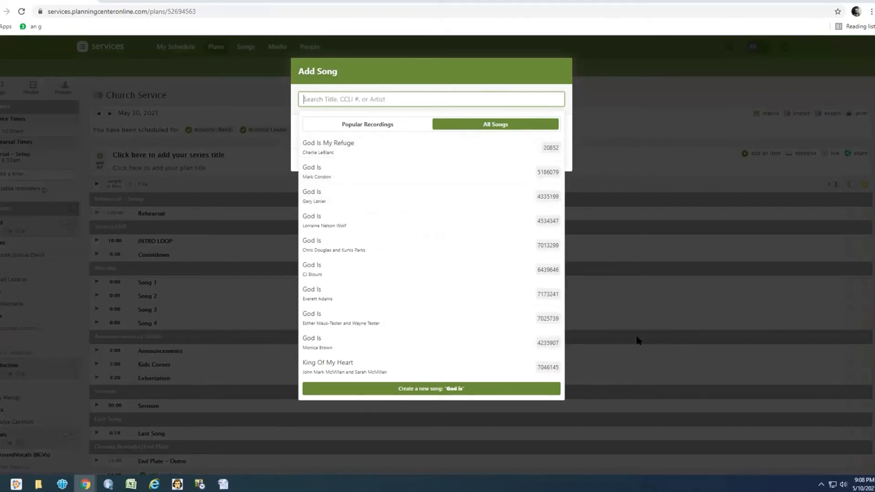
left_click(553, 160)
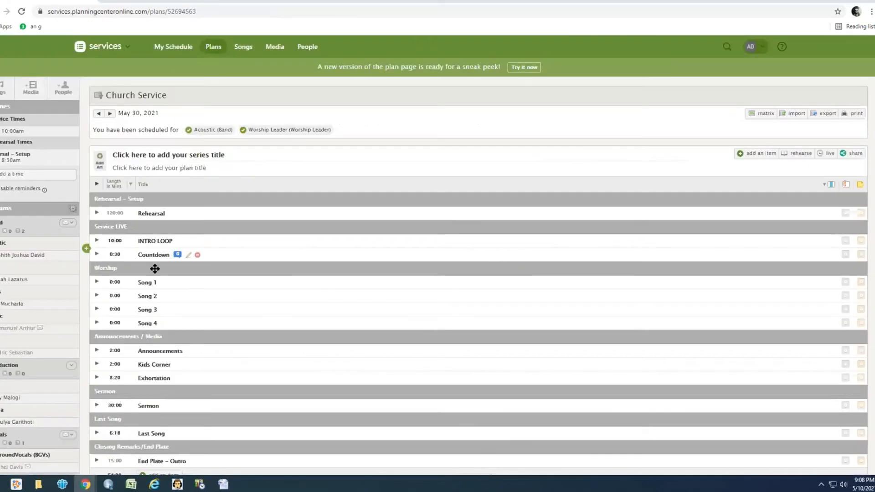
- Link "Let The Light In" by Cody Carnes from the library to the Song 1 item and accept the item
left_click(175, 282)
left_click(528, 133)
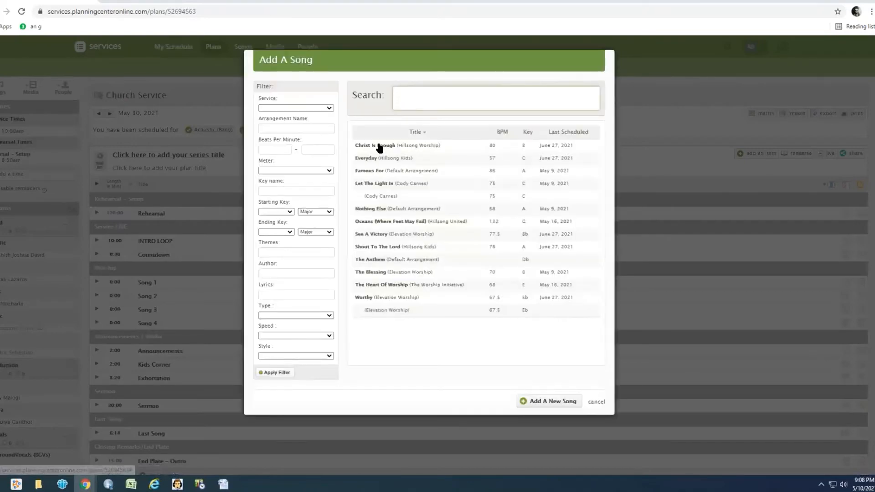
left_click(376, 183)
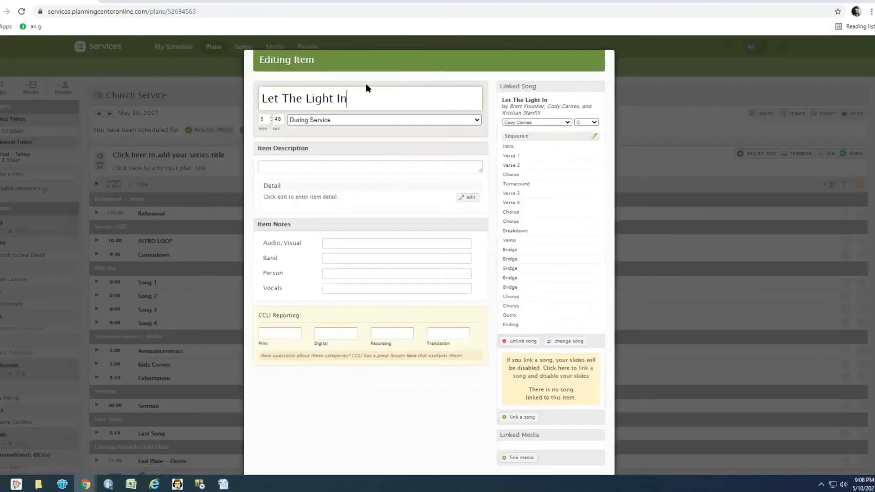
scroll(572, 300, "down", 4)
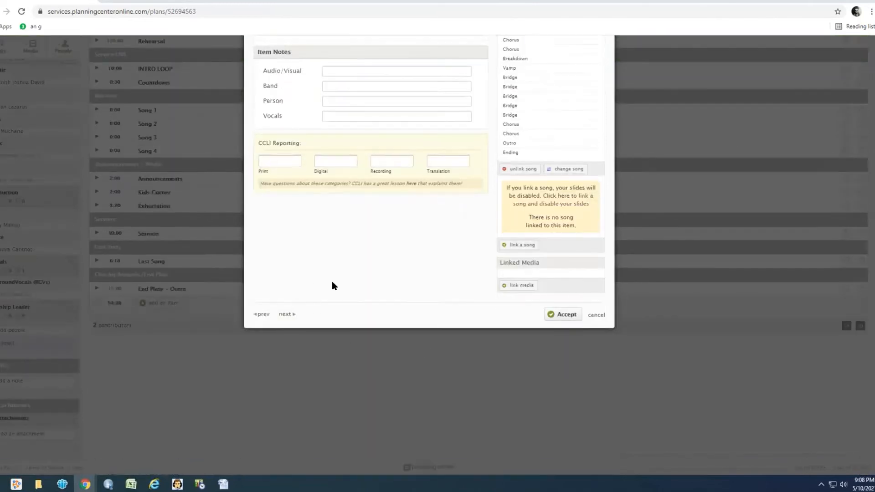
scroll(408, 294, "up", 2)
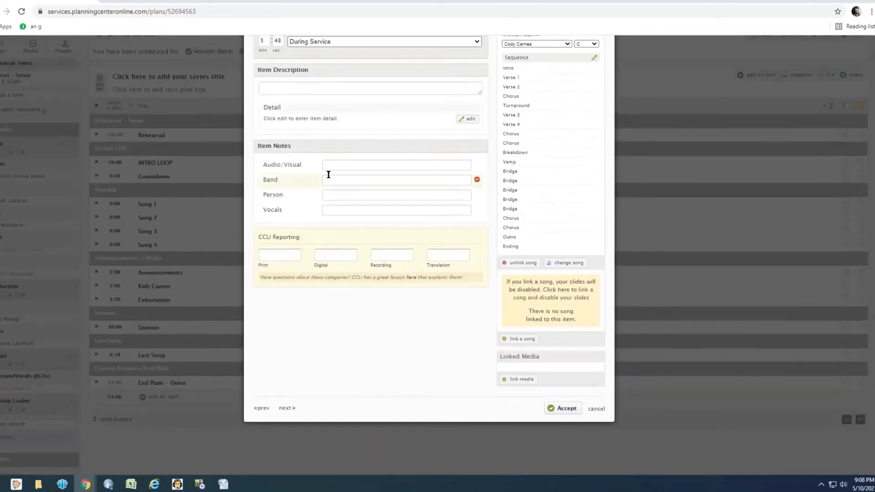
scroll(443, 188, "up", 2)
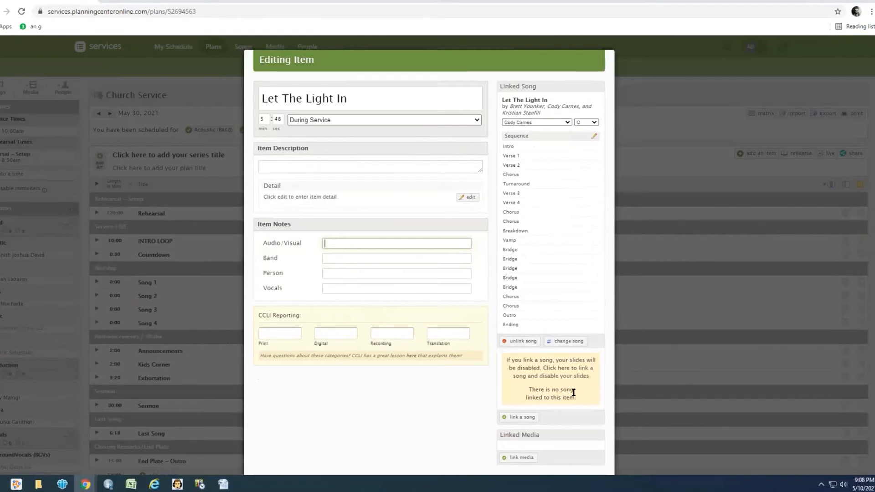
scroll(573, 392, "down", 2)
scroll(546, 78, "up", 2)
scroll(572, 403, "down", 1)
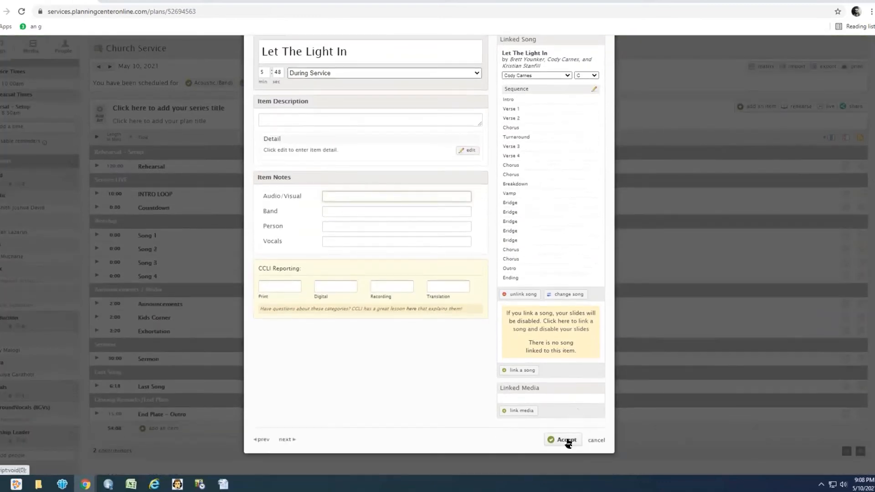
left_click(568, 440)
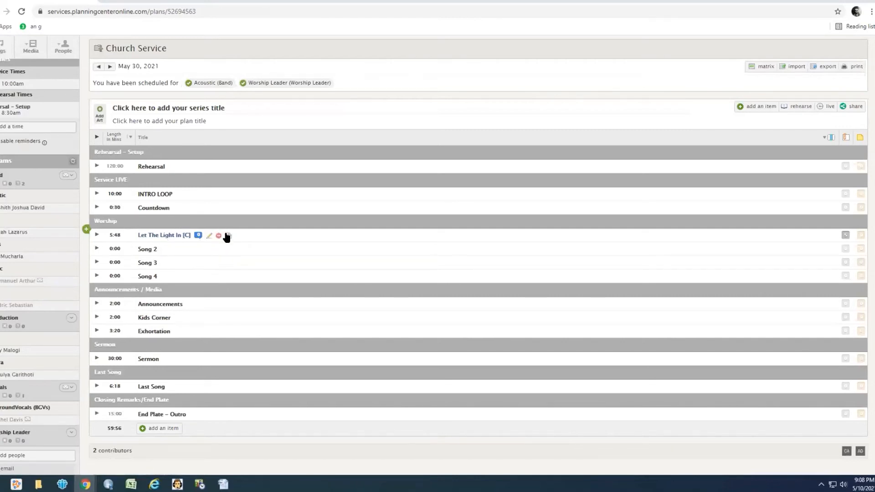
- Review the files, sequence and schedule on the "Let The Light In" arrangement page, and return to the plan
left_click(226, 236)
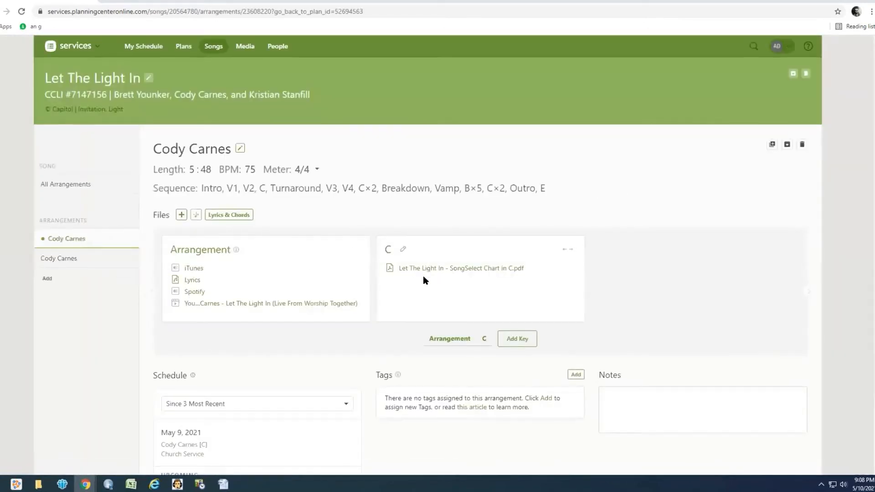
scroll(423, 271, "down", 2)
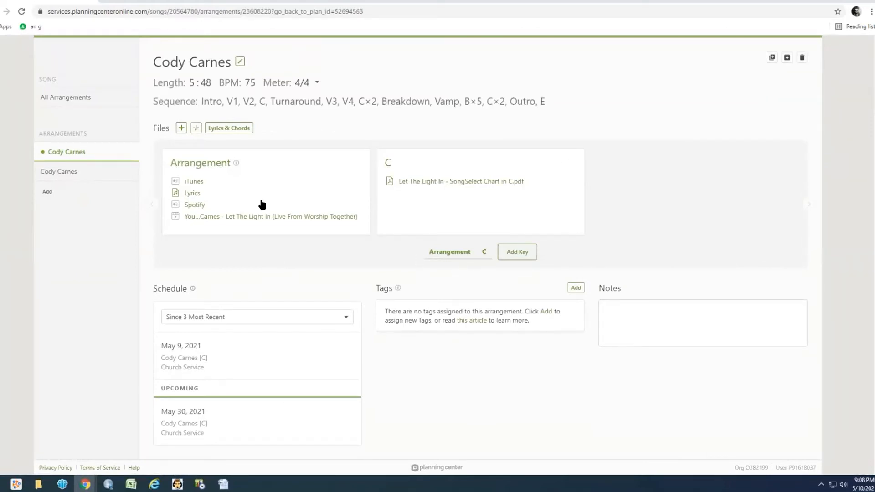
scroll(255, 211, "up", 2)
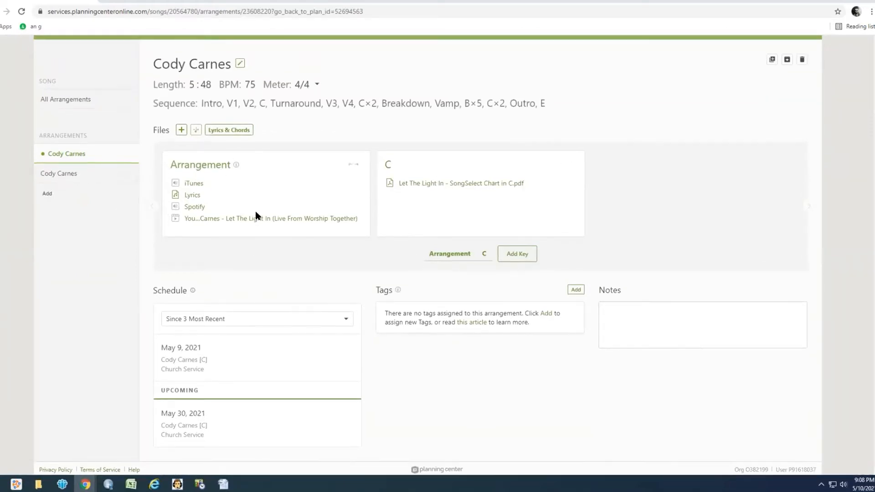
key("alt+Left")
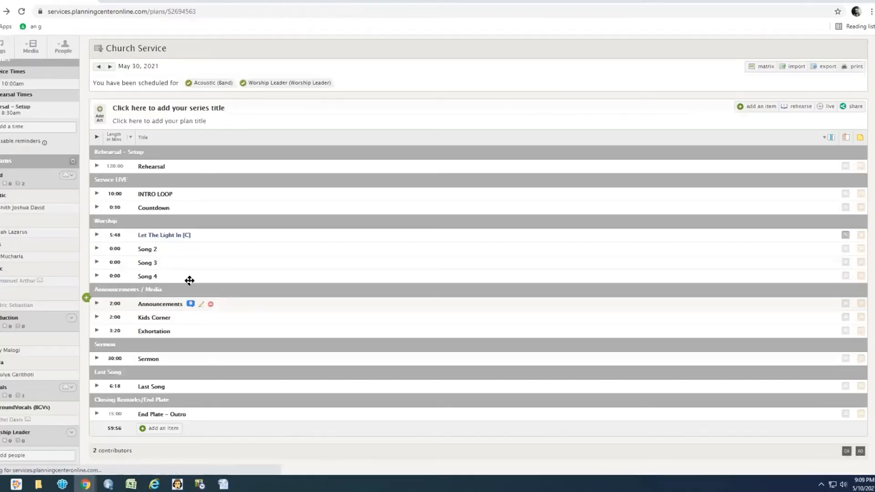
- Link "Famous For" (Default Arrangement) from the library to the Song 2 item and accept it
mouse_move(147, 250)
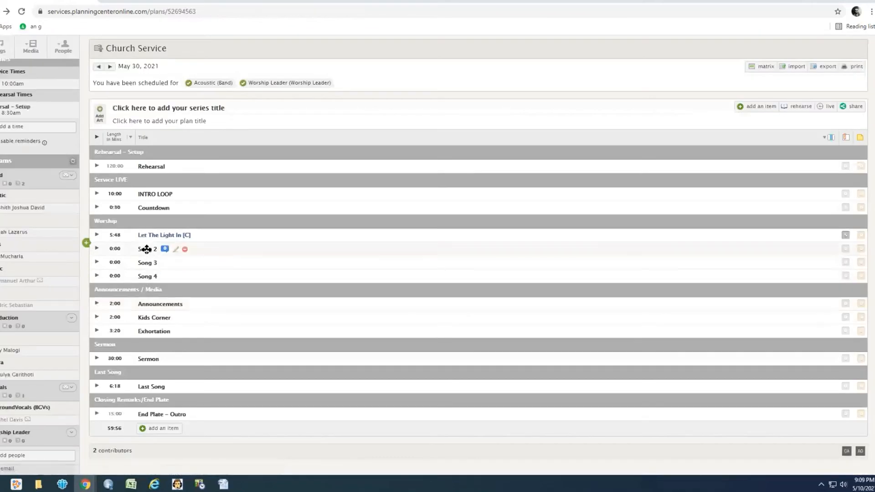
left_click(175, 250)
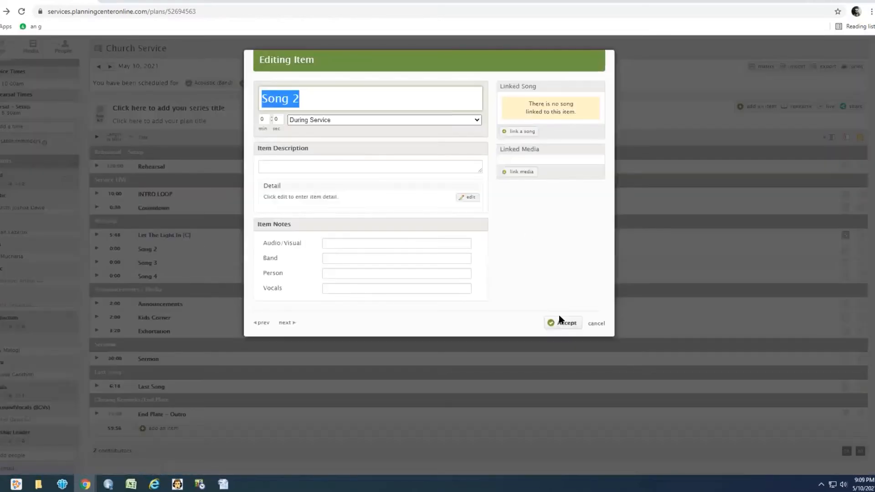
left_click(519, 132)
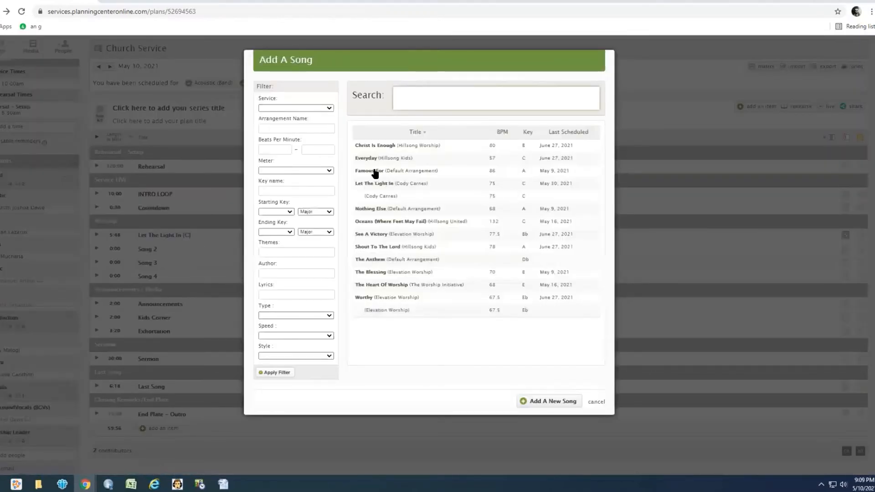
left_click(374, 171)
left_click(561, 386)
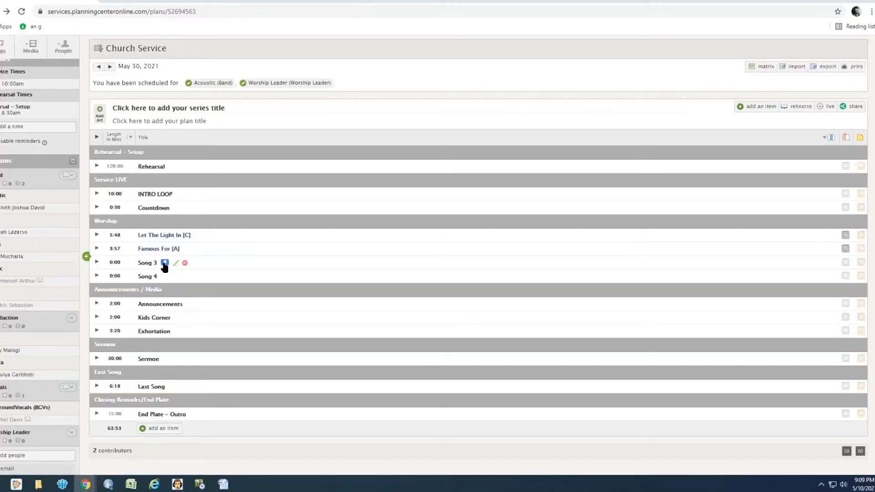
- Link "Oceans (Where Feet May Fail)" by Hillsong United to the Song 3 item and accept it
left_click(164, 265)
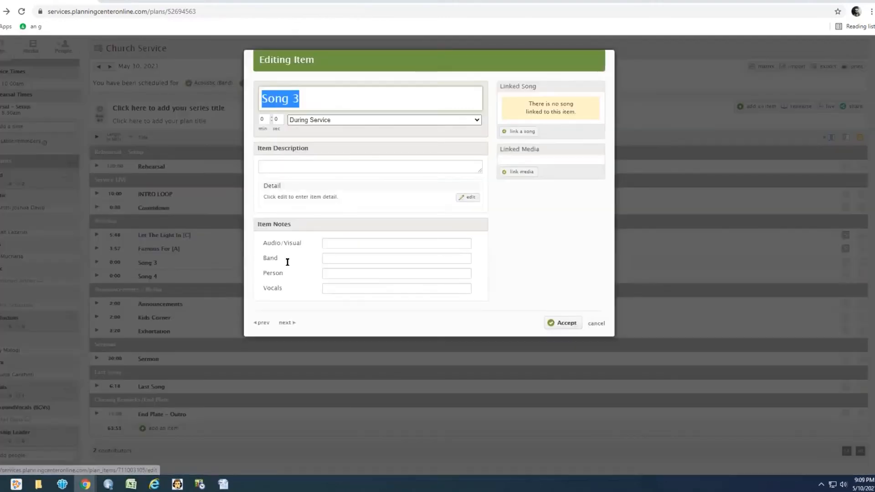
left_click(519, 132)
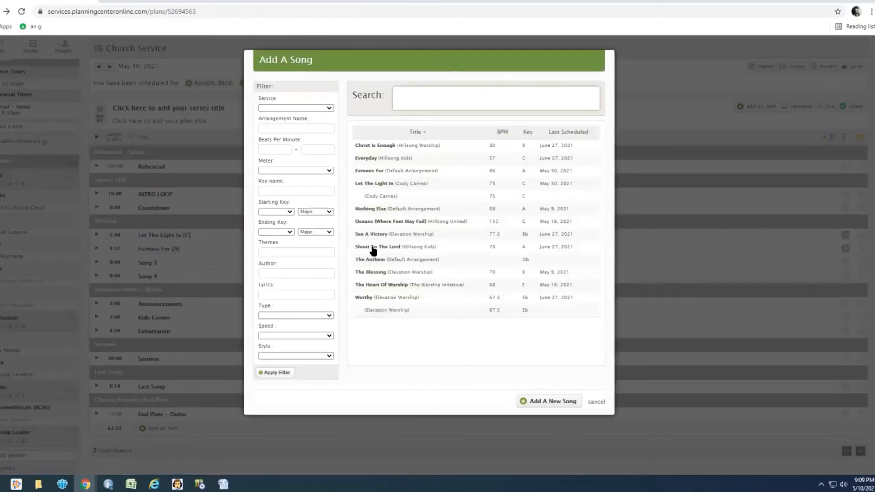
left_click(376, 221)
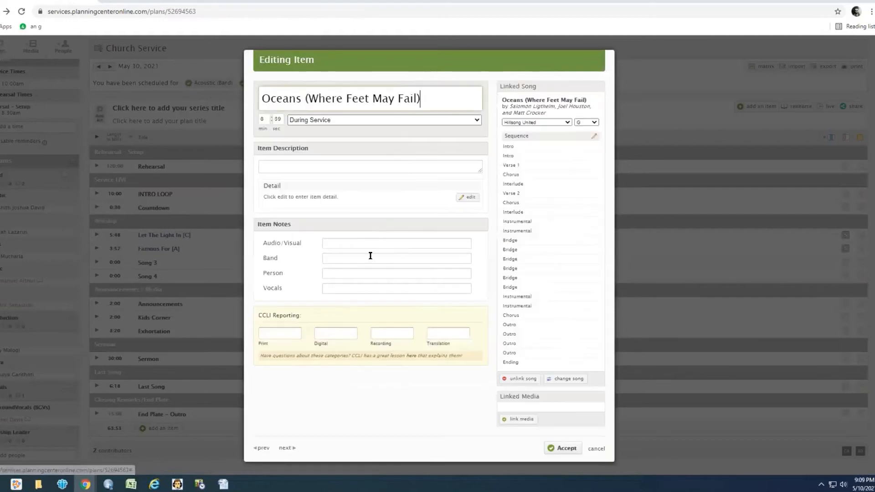
left_click(564, 448)
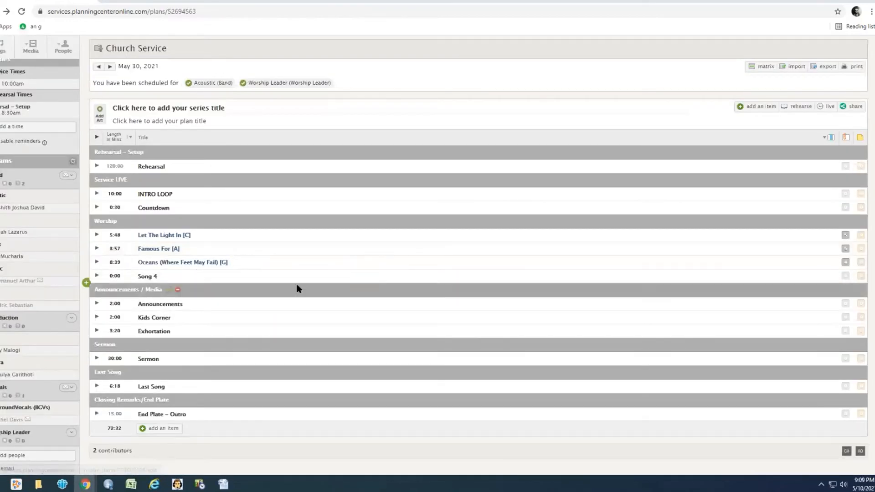
- Link "Worthy" by Elevation Worship to the Song 4 item and accept it
left_click(174, 277)
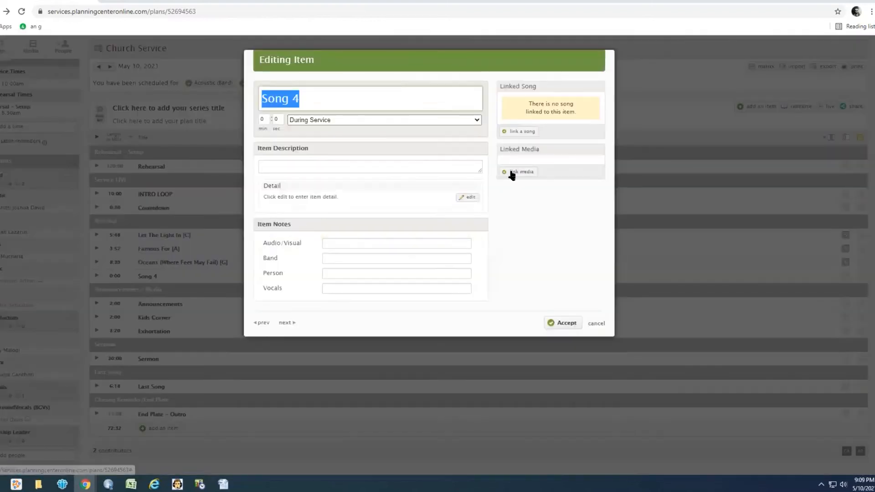
left_click(519, 132)
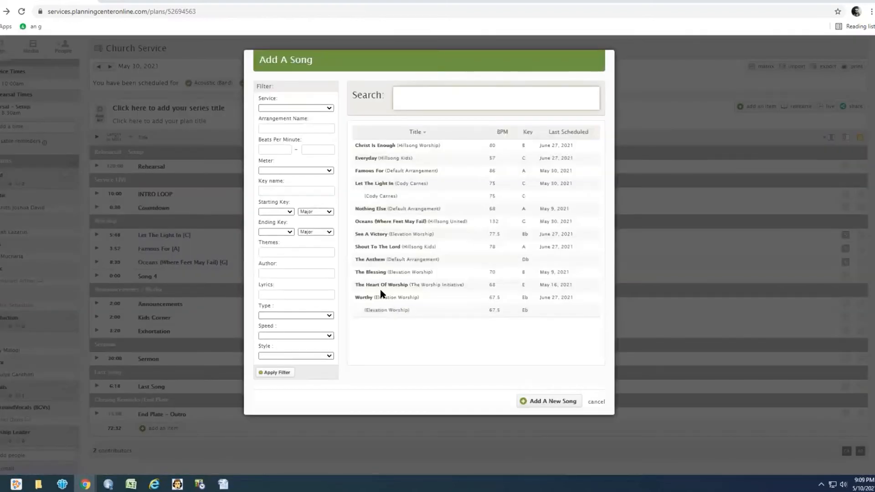
left_click(365, 297)
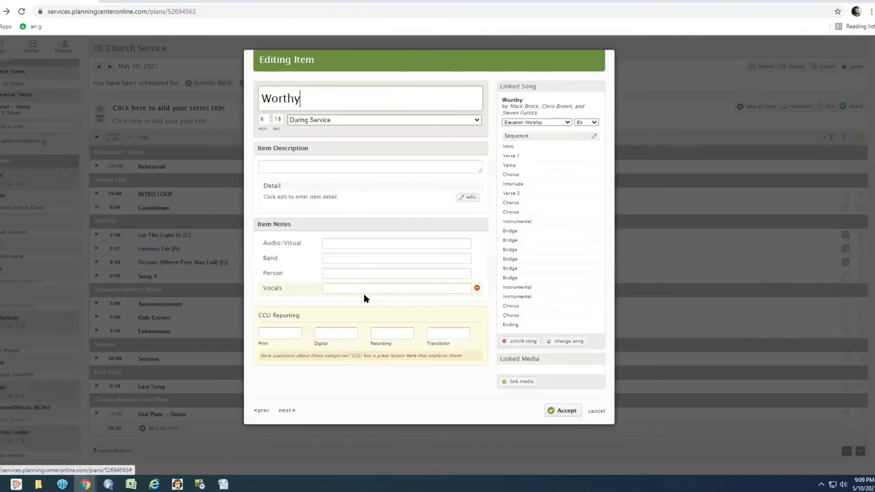
left_click(562, 410)
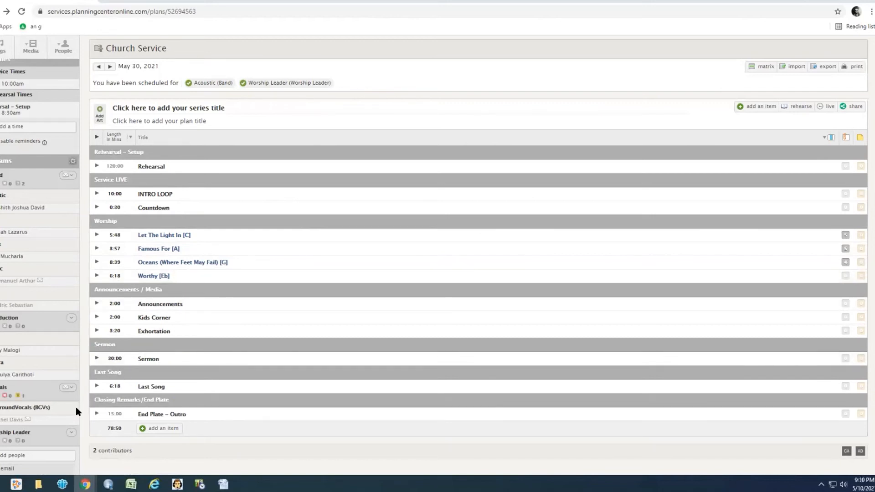
- Start an email to the Vocals team, add Band, Production and Worship Leader as recipient teams, and continue to the message
scroll(76, 407, "down", 3)
scroll(79, 355, "up", 5)
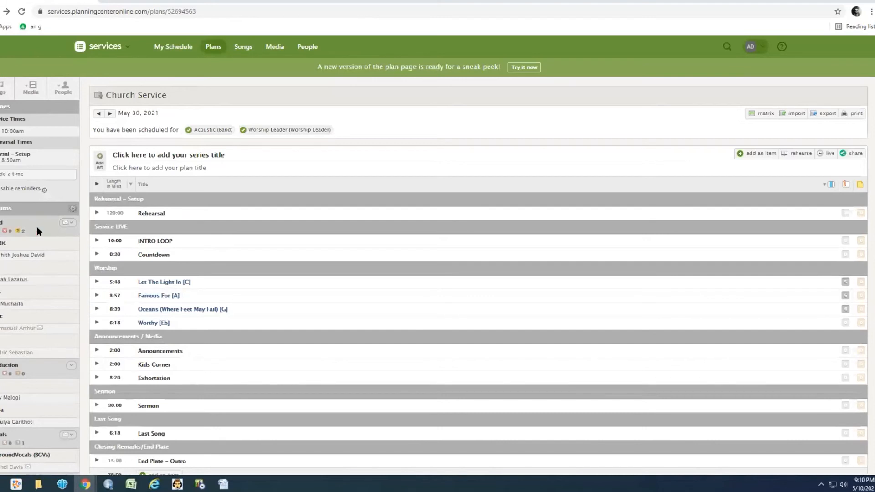
scroll(24, 370, "down", 1)
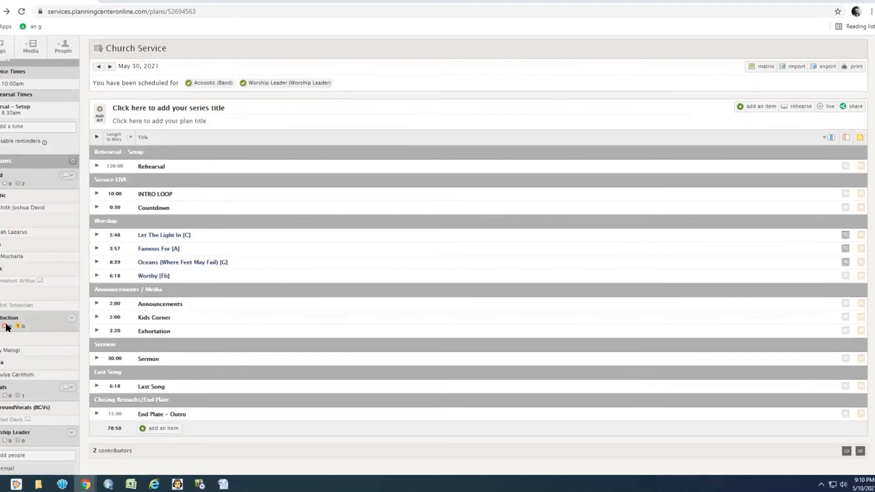
scroll(24, 375, "down", 1)
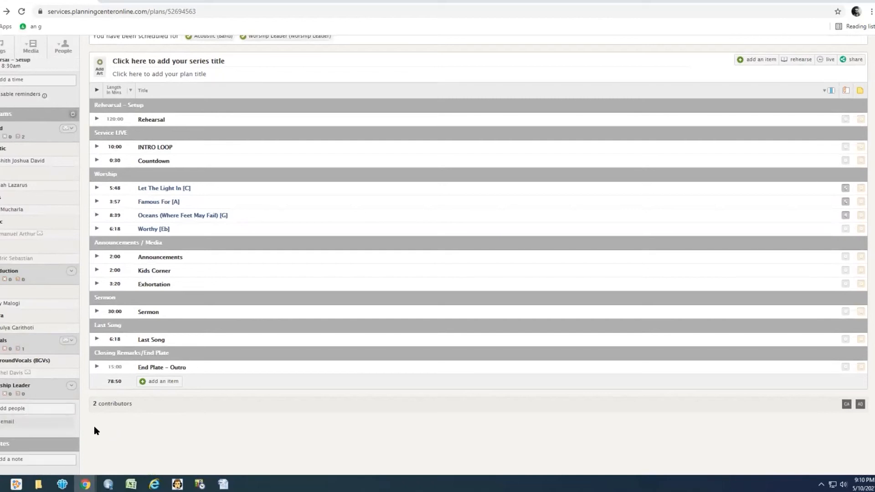
left_click(6, 422)
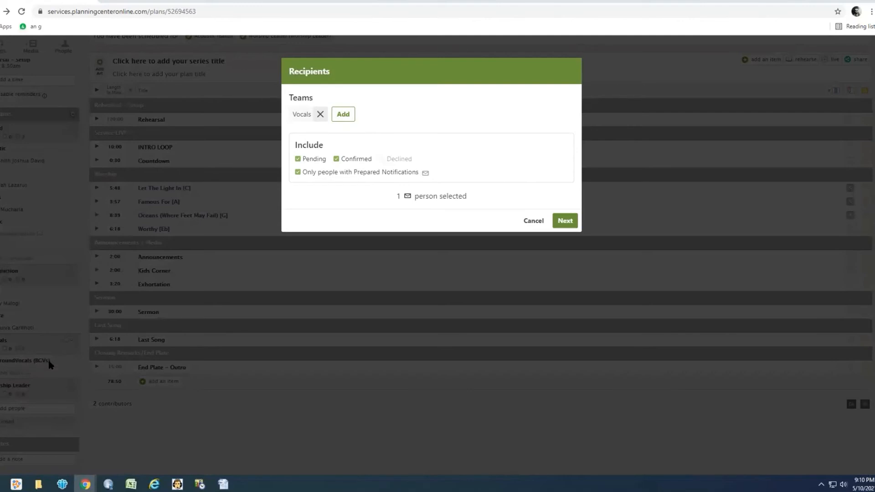
left_click(343, 114)
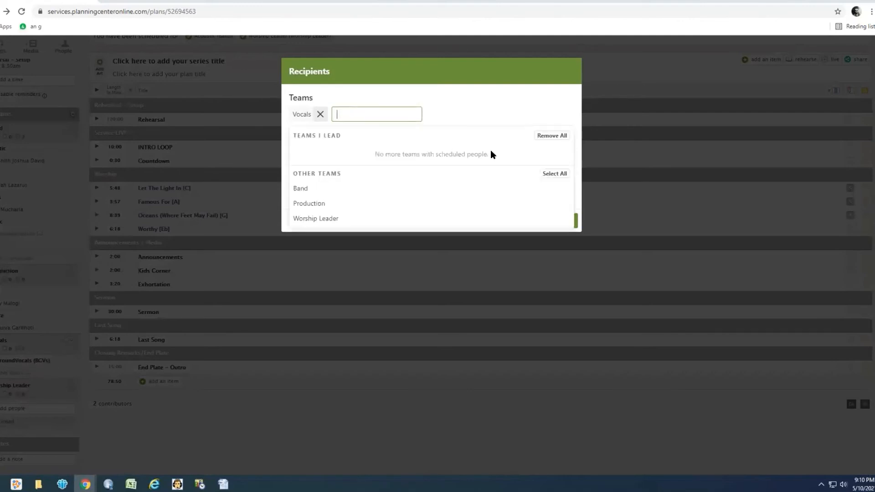
left_click(301, 189)
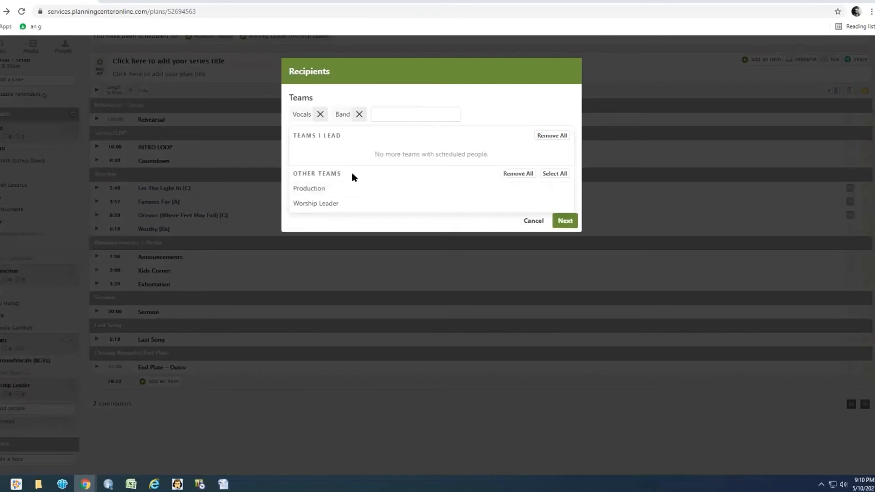
left_click(319, 189)
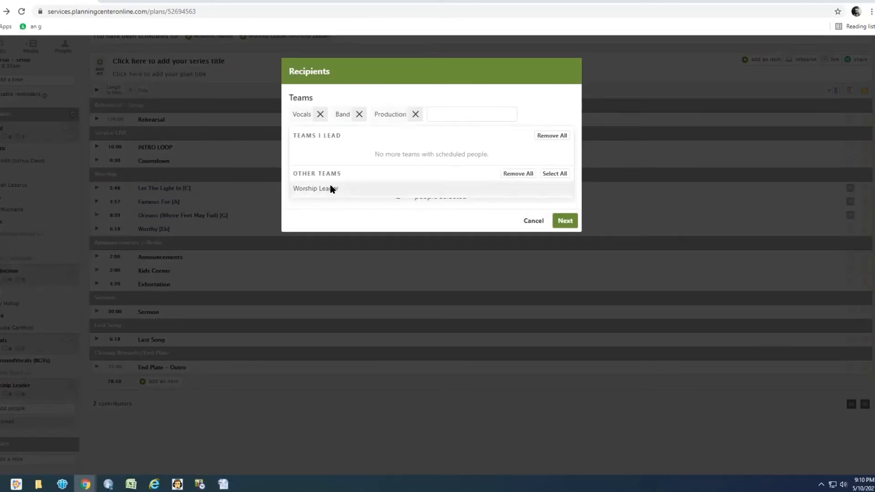
left_click(331, 189)
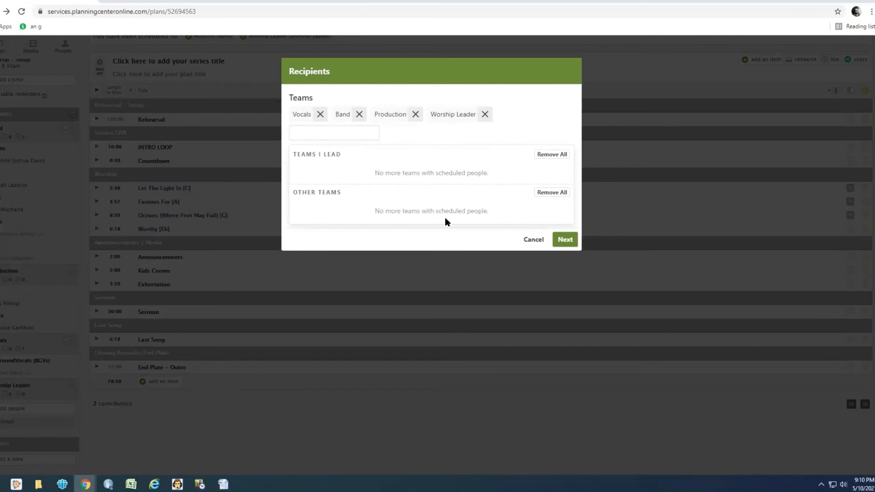
left_click(564, 238)
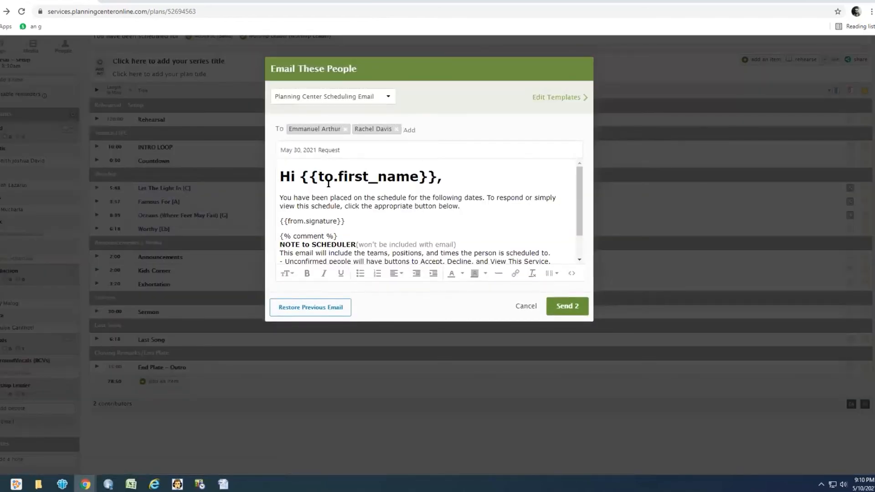
- Clear the scheduling template's text from the email body
left_click(281, 182)
key("ctrl+a")
key("Delete")
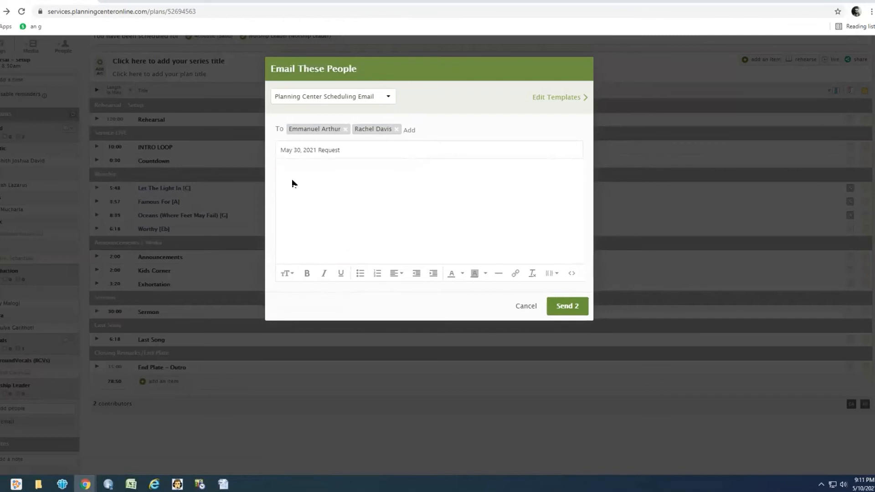
key("ctrl+z")
type("You")
key("BackSpace")
key("BackSpace")
key("BackSpace")
key("BackSpace")
key("BackSpace")
key("BackSpace")
- Write "Hi," and "You have been scheduled for May 30, 2021. Please go through the songs and practice." in the email body
type("Hi,")
key("Return")
key("Return")
type("You have been scheduled for May ")
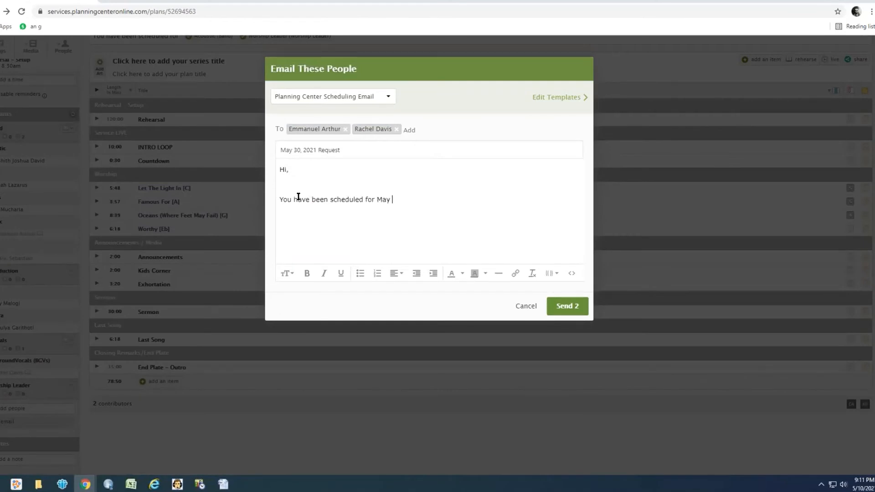
type("30, 2021. Please go through the songs ")
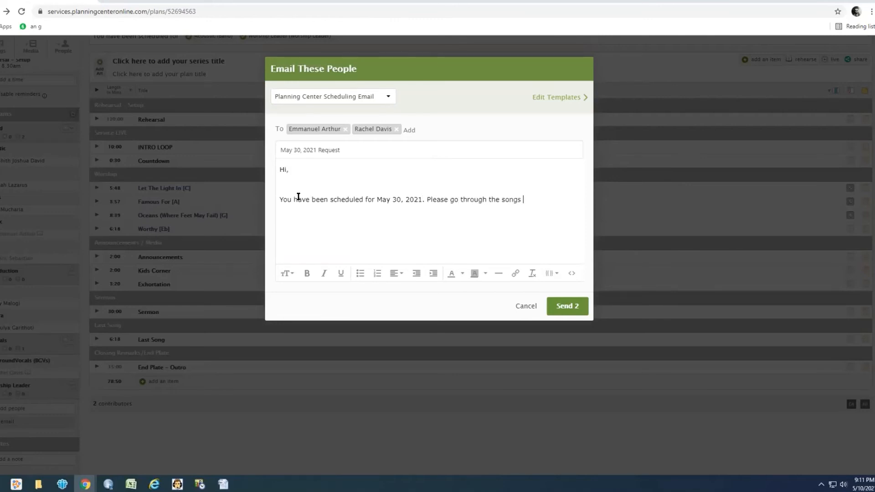
type("and practise.")
- Add the paragraph "Feel free to reach out to me if you have any questions." and sign off with "Thanks," and the sender's first name
key("Return")
key("Return")
type("Feel free to reach out to me if you have any")
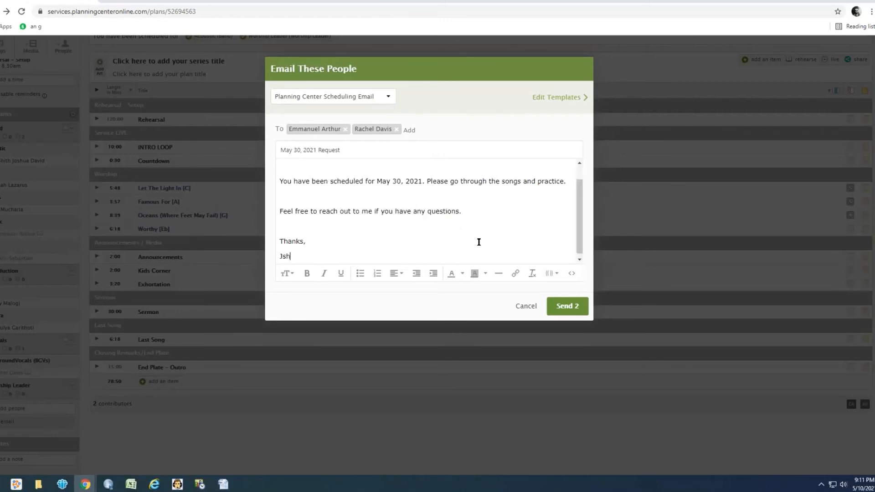
key("BackSpace")
key("BackSpace")
type("Josh")
scroll(461, 242, "up", 1)
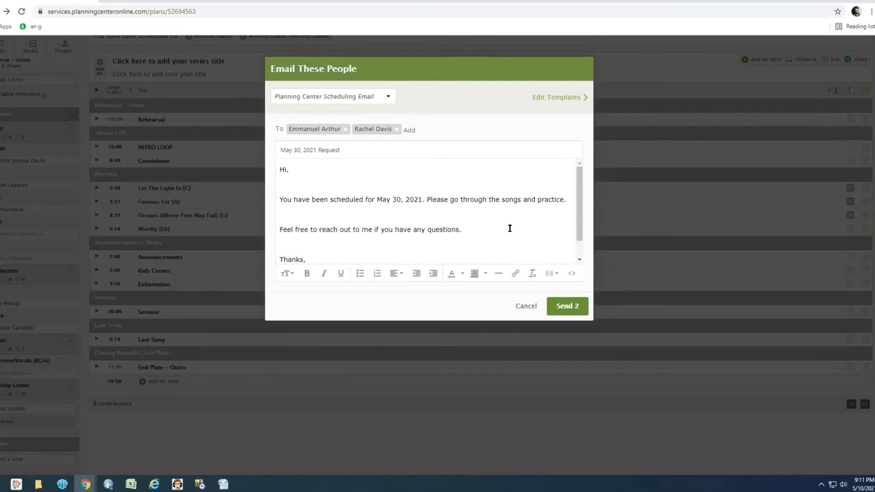
- Remove the blank lines between the greeting, the paragraphs and the sign-off of the email
left_click(388, 209)
key("BackSpace")
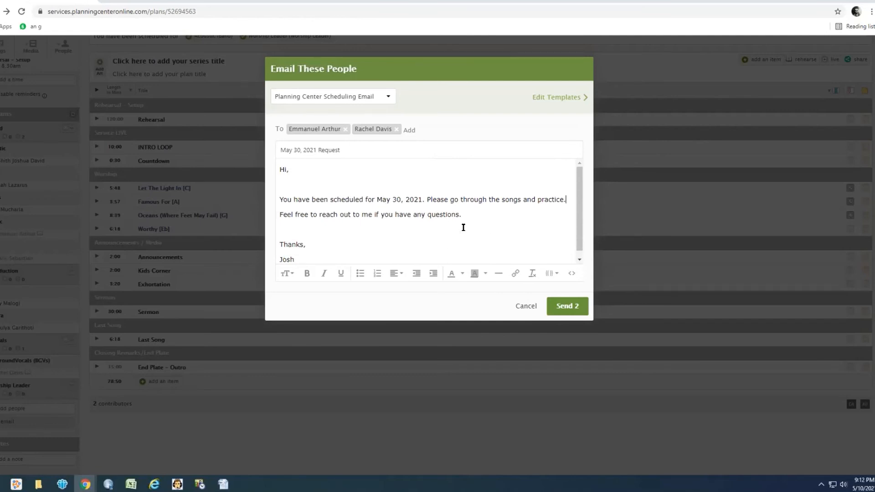
left_click(403, 229)
key("BackSpace")
left_click(340, 191)
key("BackSpace")
type("h")
left_click(405, 183)
key("BackSpace")
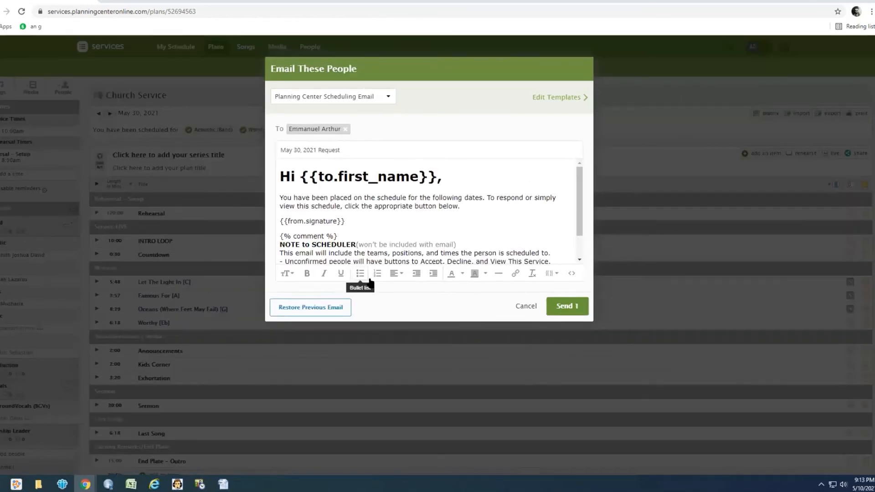
- Replace the scheduling template's text with the copied message in the single-recipient email, and close the email without sending it
left_click_drag(279, 182, 410, 273)
key("ctrl+v")
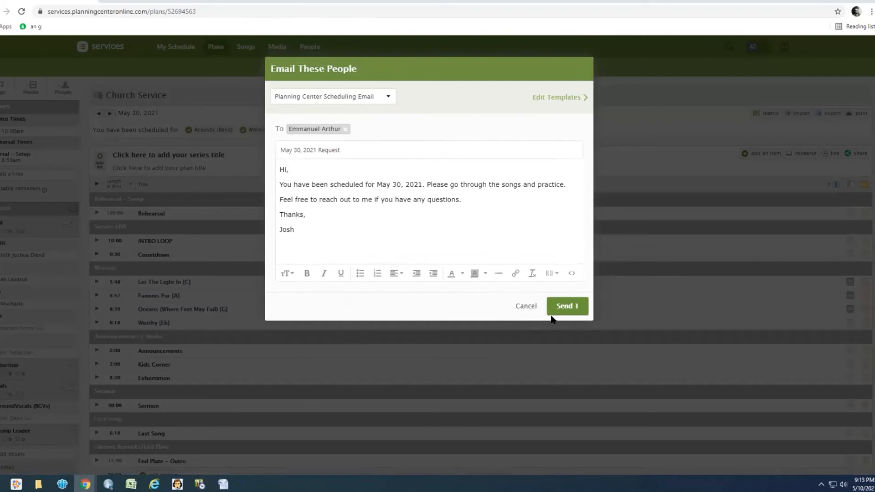
left_click(521, 306)
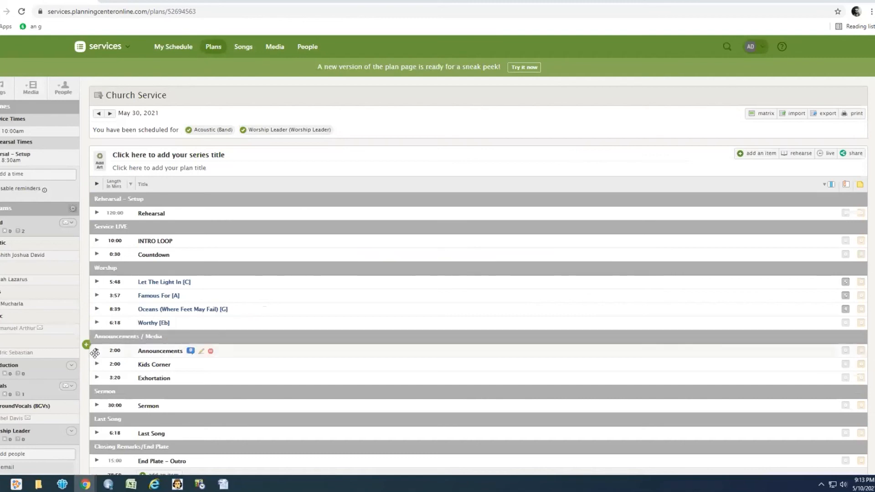
- Look over the May 30 plan, and open My Schedule and its messages to view the received notifications
scroll(65, 365, "down", 3)
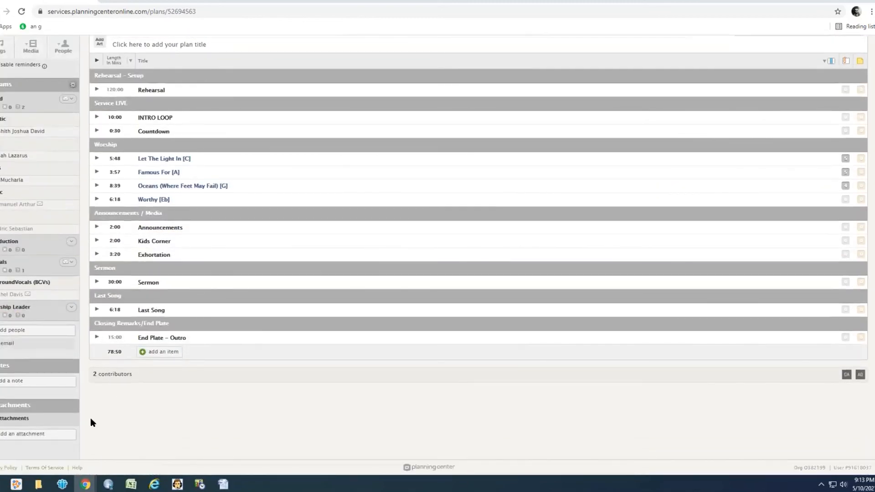
scroll(90, 418, "up", 3)
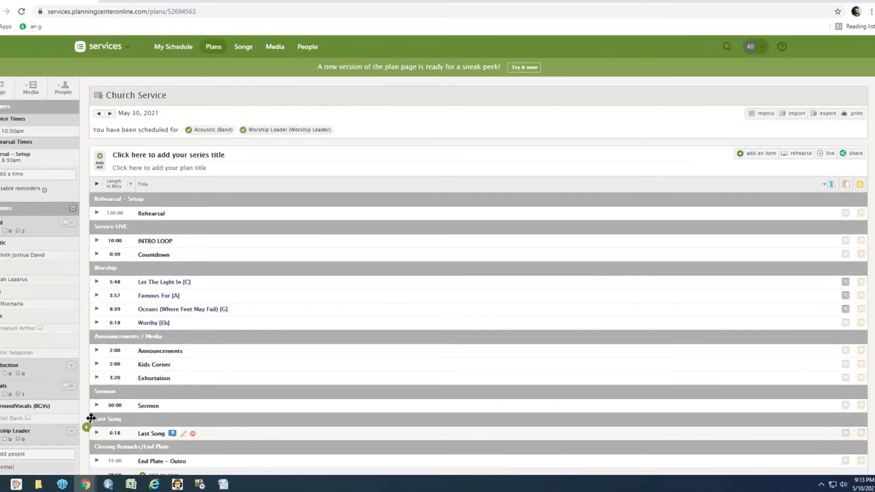
left_click(72, 365)
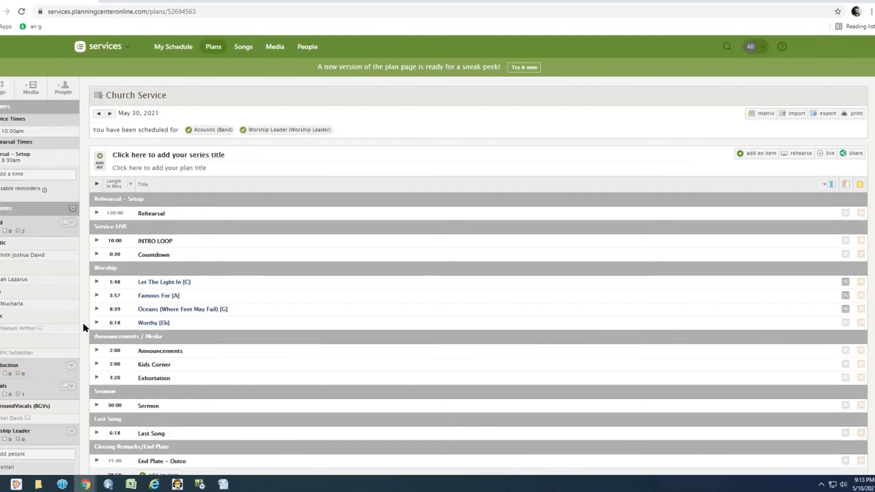
left_click(160, 47)
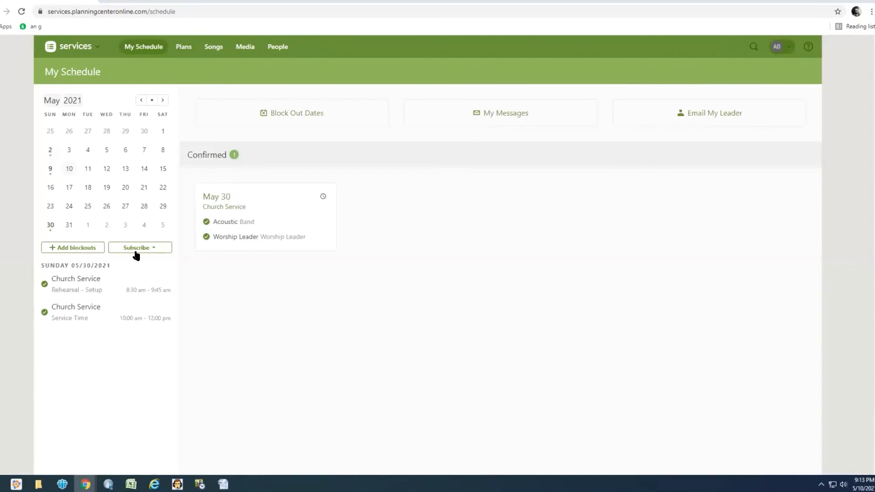
left_click(513, 113)
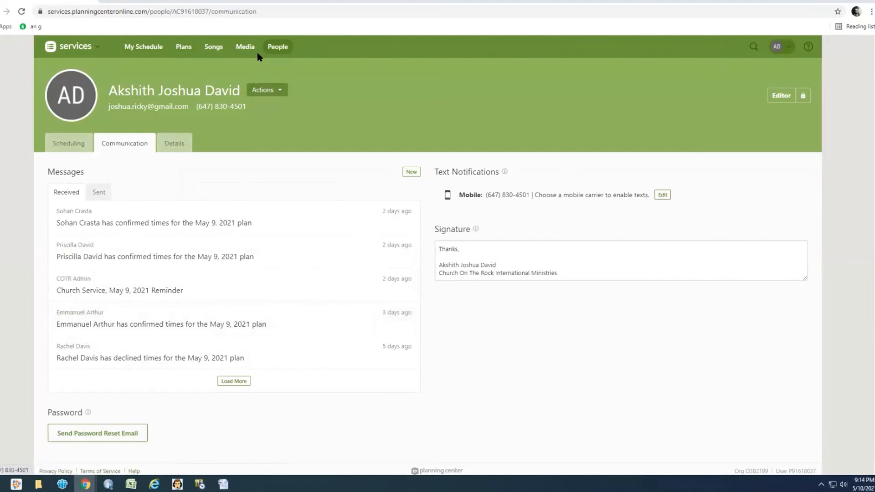
- Open the song library and look through its list of songs
left_click(214, 47)
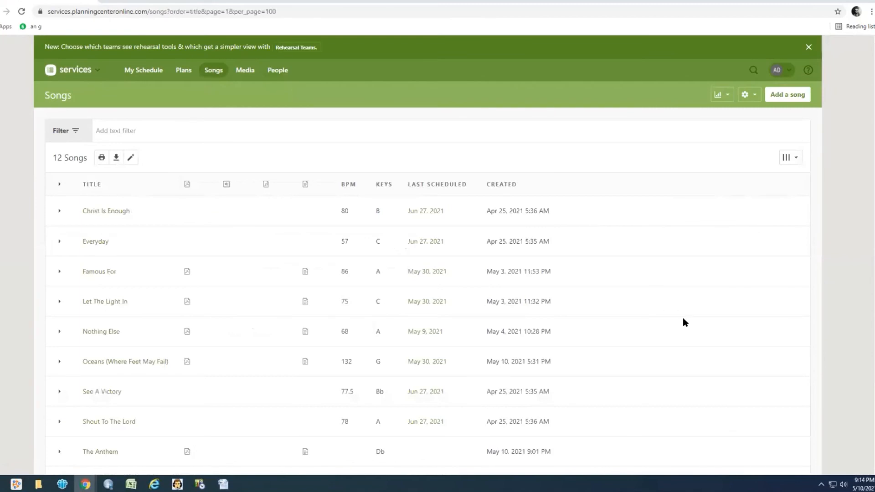
scroll(686, 316, "down", 3)
scroll(686, 316, "up", 3)
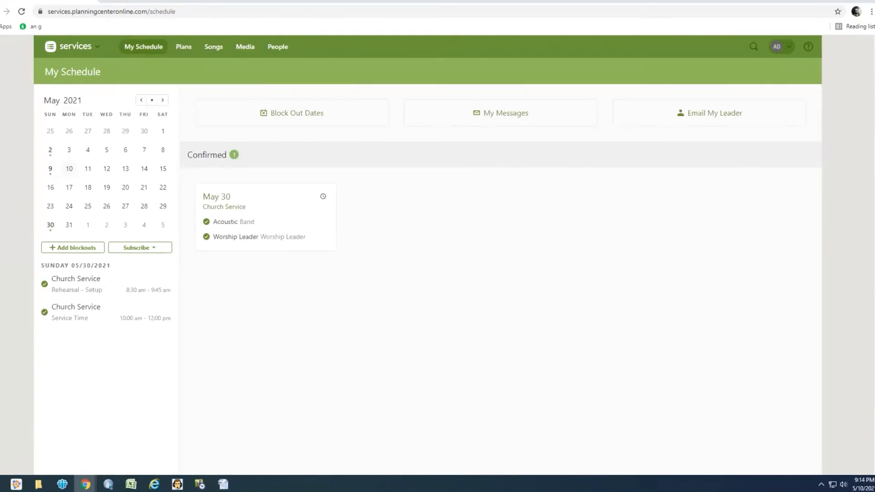
- Switch to Gmail, search the mailbox for "planning center", and read a Planning Center Scheduling Email
left_click(139, 7)
key("BackSpace")
type("gmail.google.com/mail/u/0/#inbox")
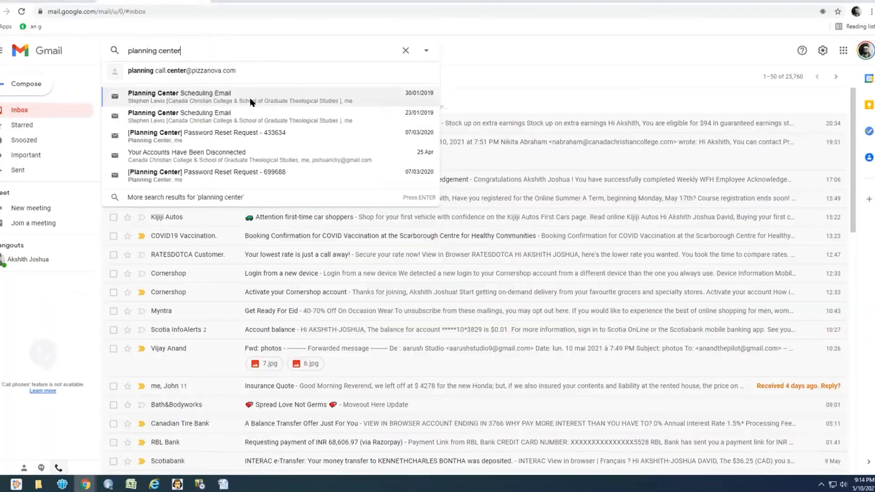
left_click(255, 93)
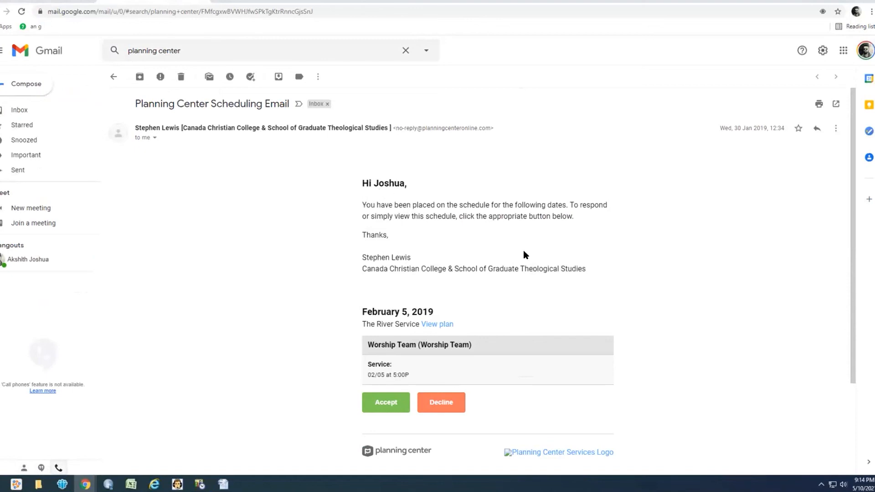
scroll(483, 340, "down", 3)
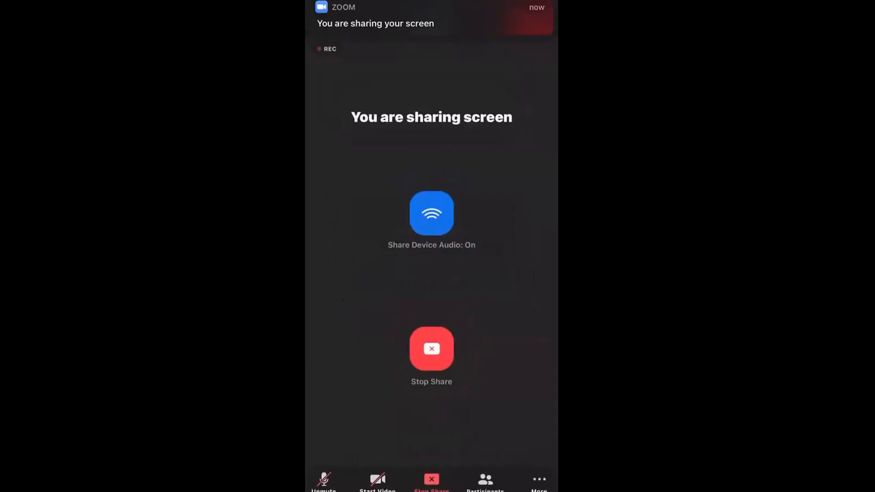
- Open the May 9, 2021 Church Service plan in the Planning Center Services phone app and view its teams and times
left_click_drag(432, 490, 468, 406)
left_click(427, 246)
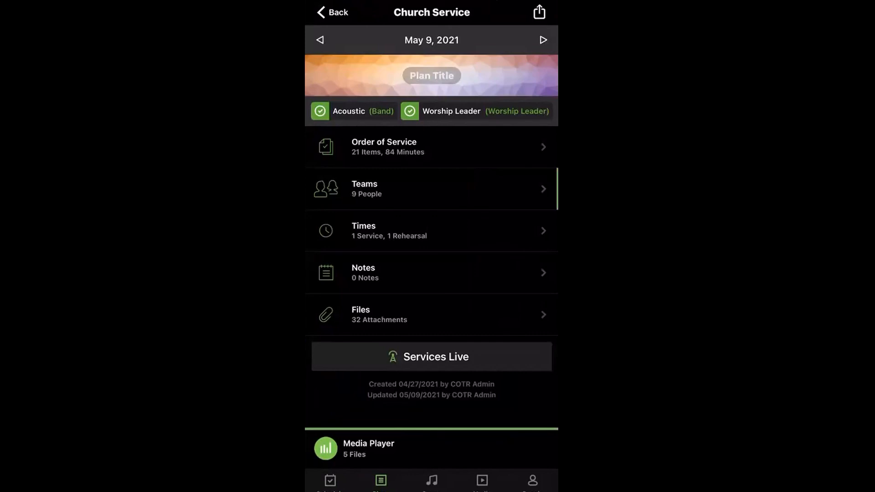
left_click(364, 188)
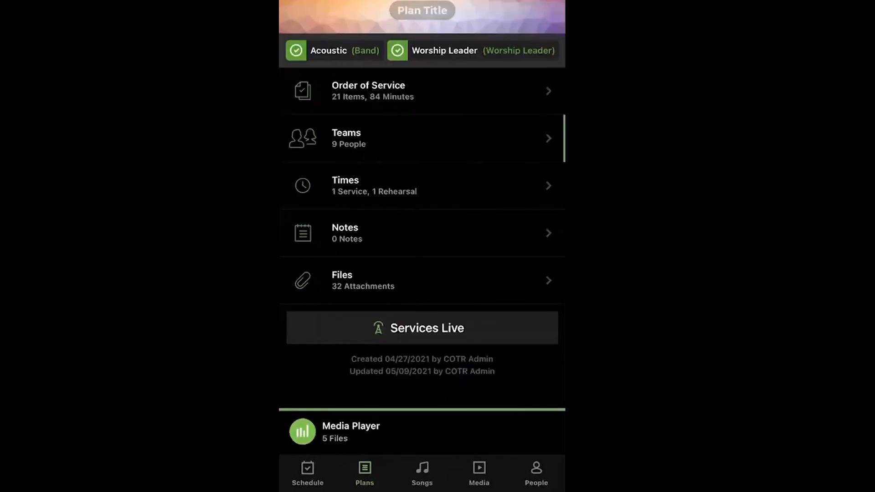
left_click(422, 186)
- Open the plan's files and view the lyrics PDF and the SongSelect chart in A for Famous For
left_click(422, 281)
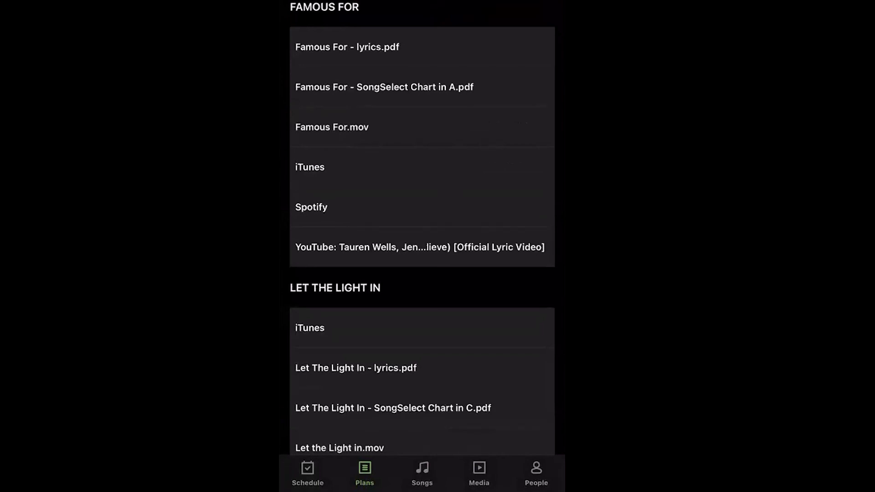
left_click(422, 47)
left_click(422, 87)
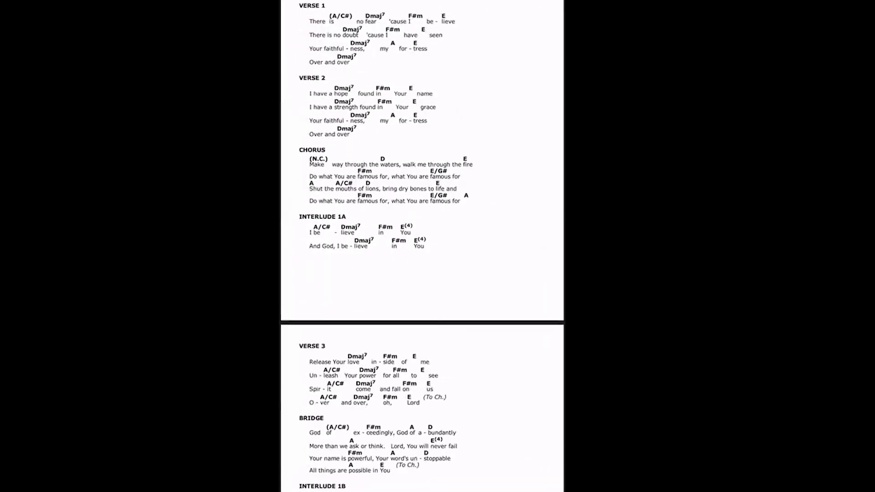
scroll(422, 246, "down", 3)
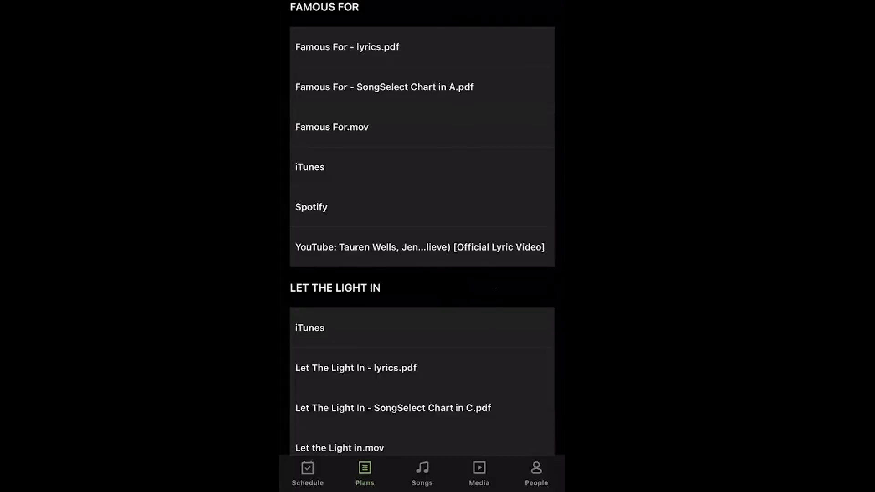
- Open the Spotify link for Famous For, find the track in the album, pause it, and return to the plan's files
left_click(422, 207)
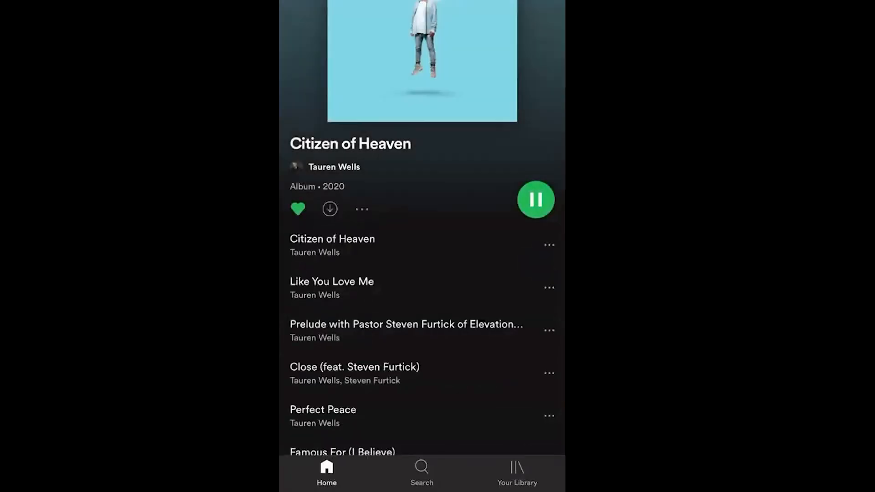
scroll(422, 228, "down", 5)
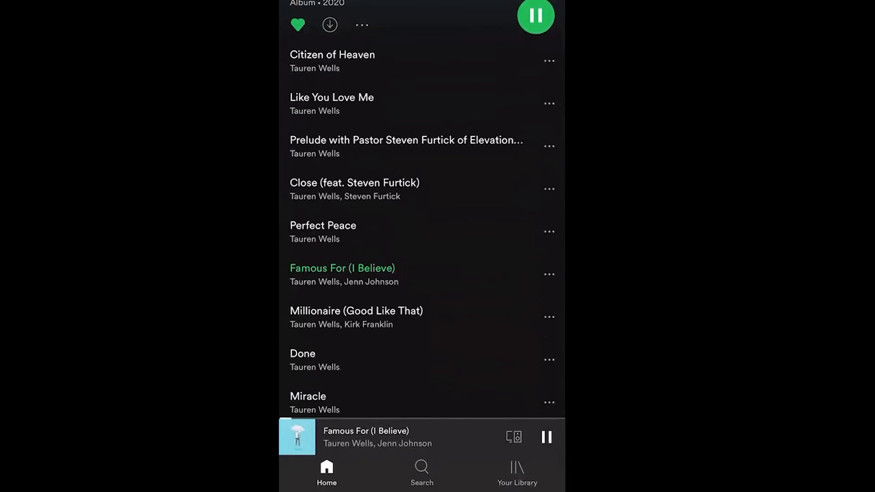
left_click(546, 437)
left_click_drag(422, 489, 498, 392)
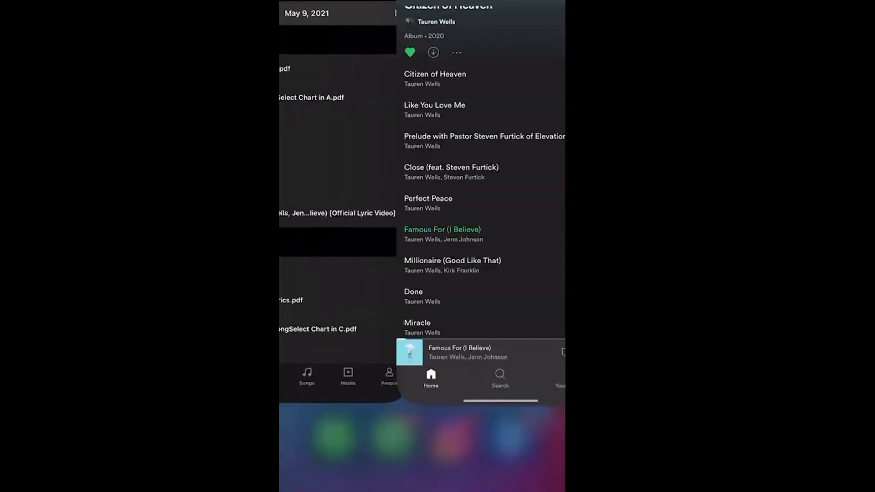
left_click(383, 191)
- Open the YouTube official lyric video for Famous For from the plan's files and pause it
scroll(422, 246, "down", 3)
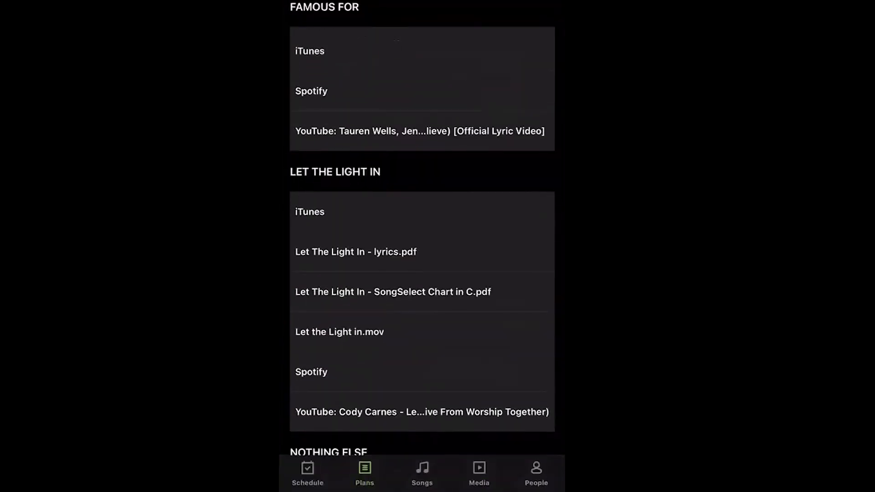
scroll(422, 247, "down", 1)
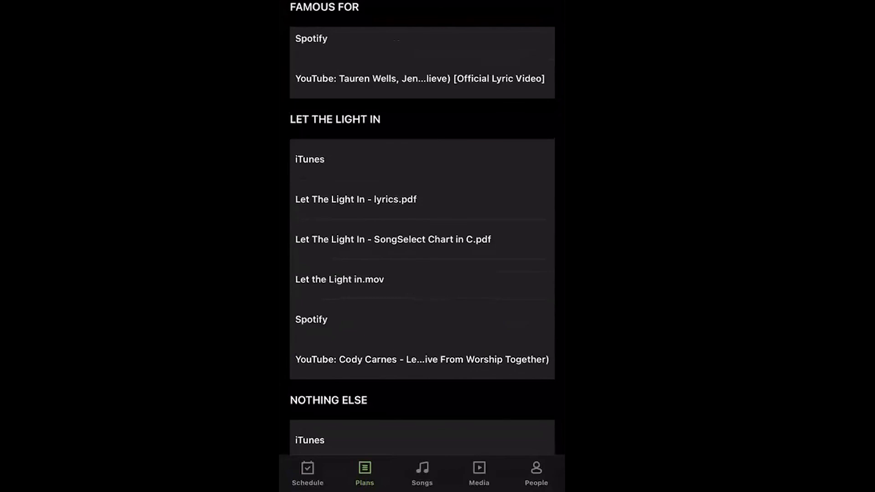
scroll(422, 247, "up", 1)
left_click(420, 128)
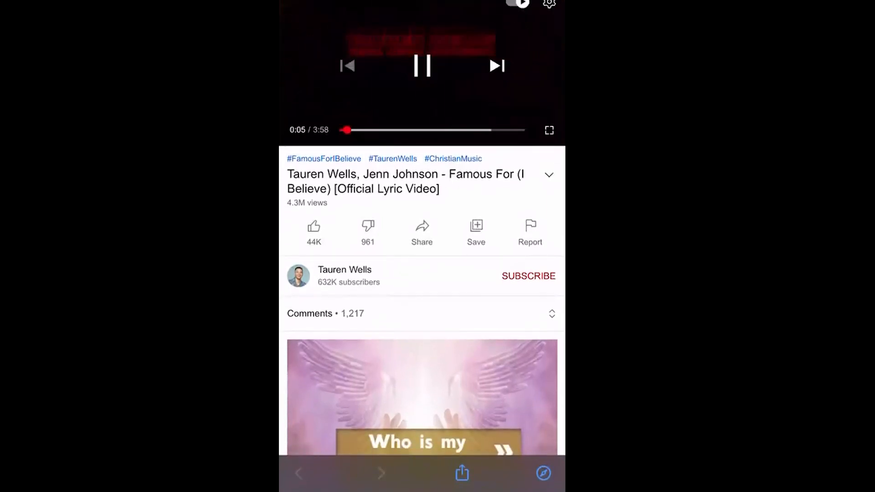
scroll(422, 246, "up", 1)
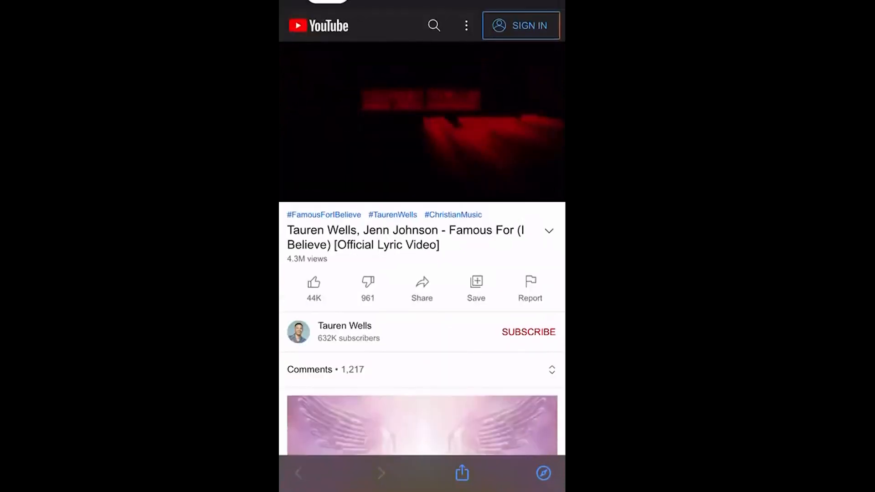
left_click(422, 121)
- Close the YouTube page and look through the Let The Light In and Nothing Else files of the plan
left_click_drag(422, 487, 431, 378)
left_click_drag(365, 274, 514, 273)
left_click(422, 246)
left_click_drag(422, 488, 437, 392)
left_click_drag(364, 273, 515, 273)
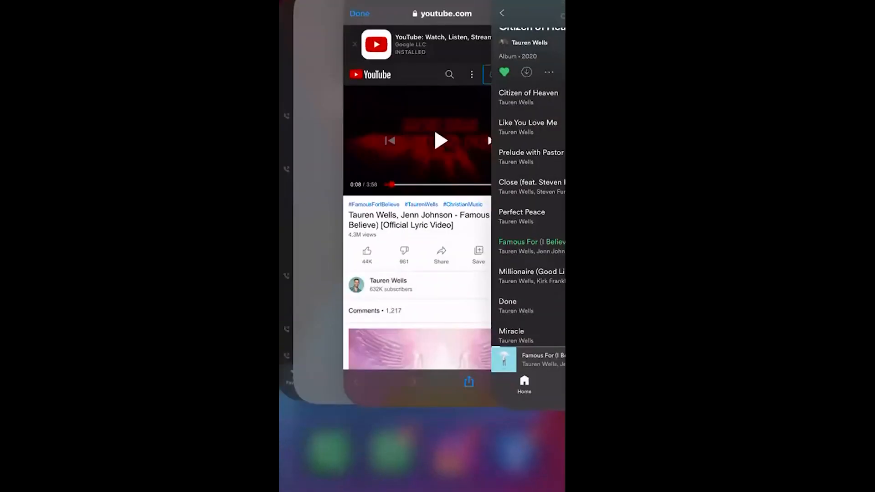
left_click(417, 219)
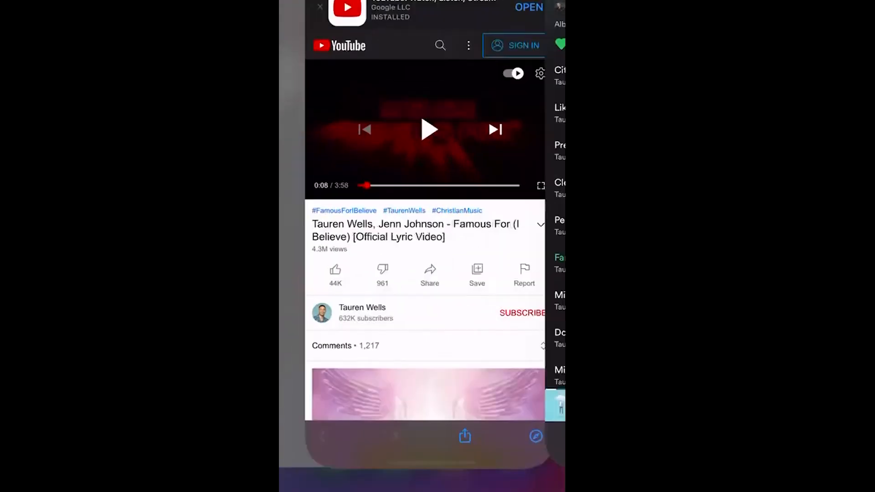
left_click(302, 1)
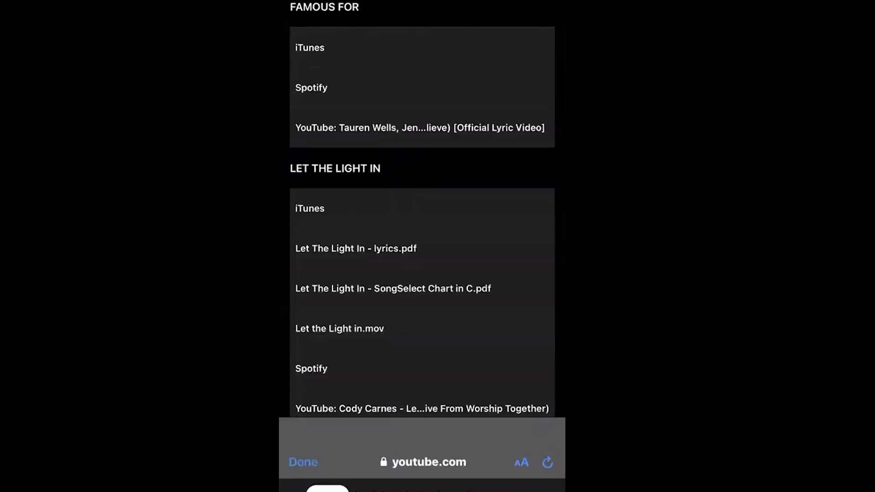
scroll(422, 274, "down", 4)
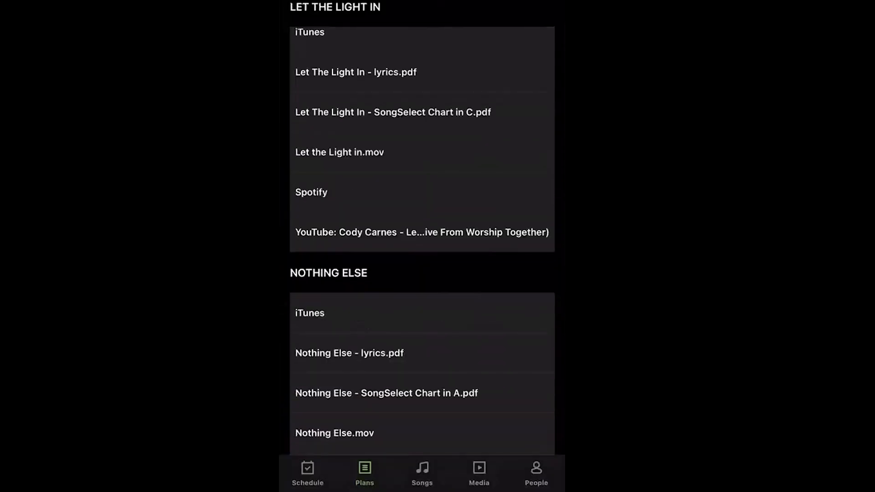
scroll(422, 228, "down", 2)
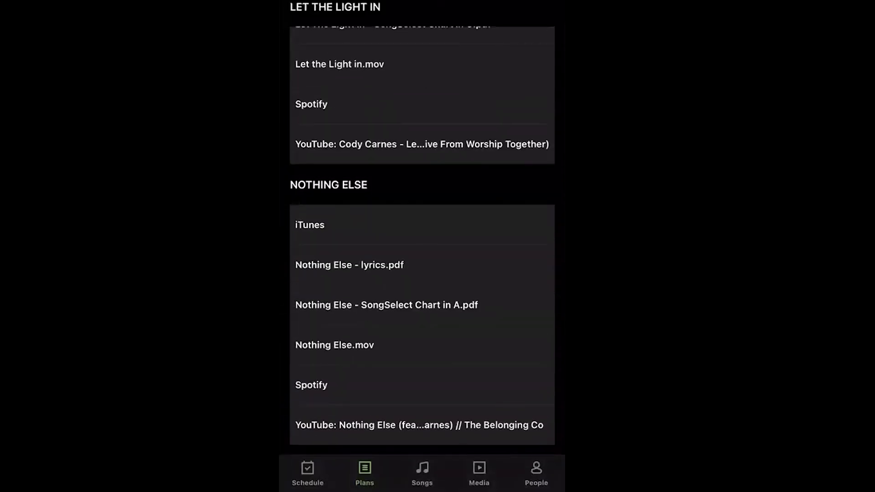
- Look through the Nothing Else files down to The Blessing section in the plan's files
scroll(422, 273, "down", 2)
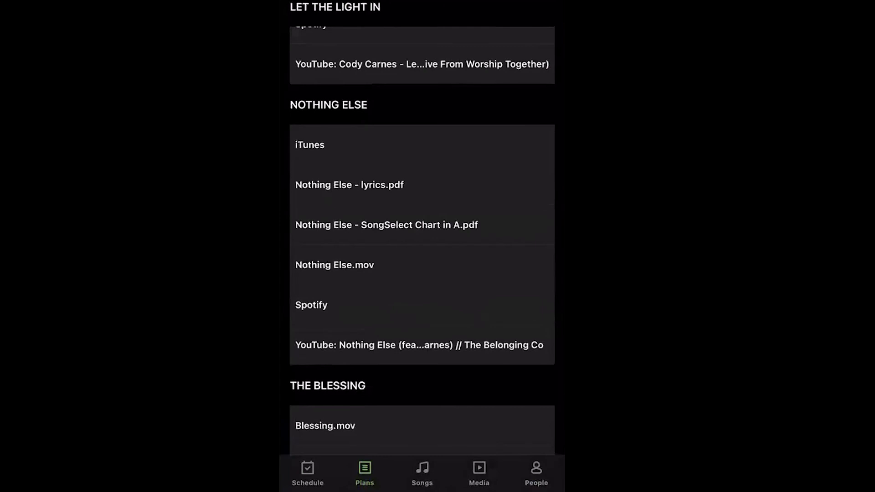
scroll(422, 233, "up", 1)
scroll(422, 244, "down", 1)
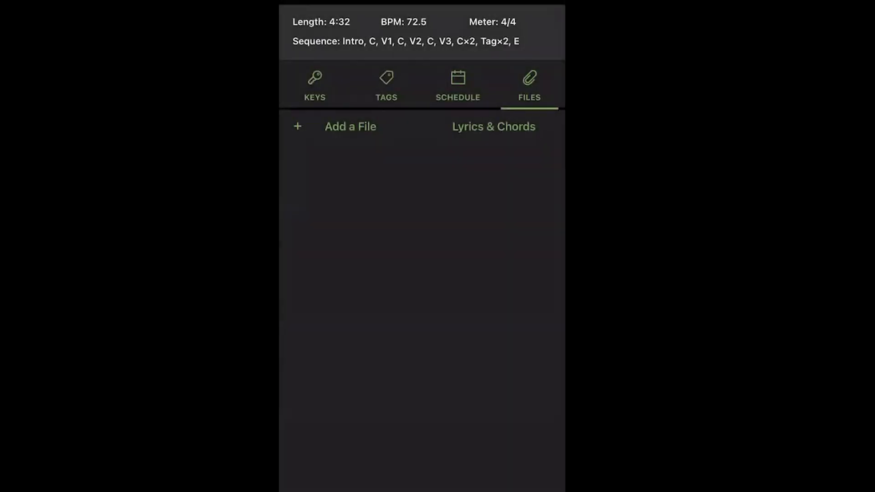
- Start attaching a link from the files of 10,000 Reasons (Bless The Lord) and set its attachment type to Media
left_click(351, 126)
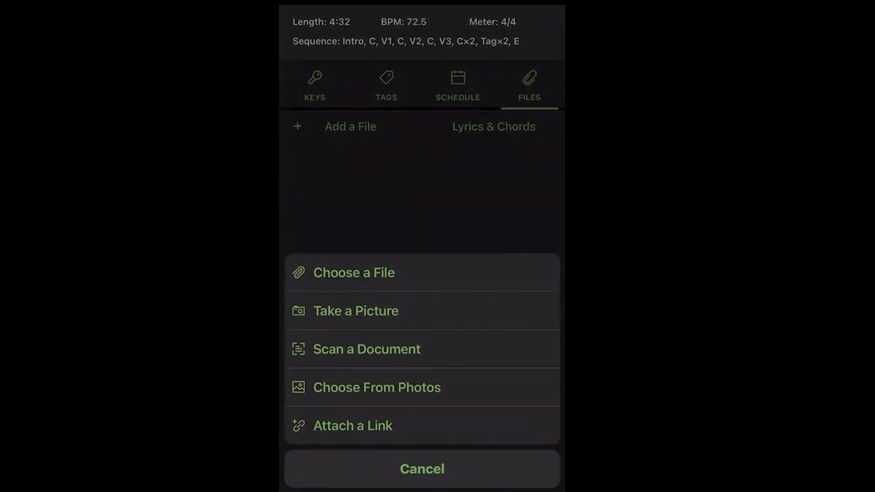
left_click(353, 426)
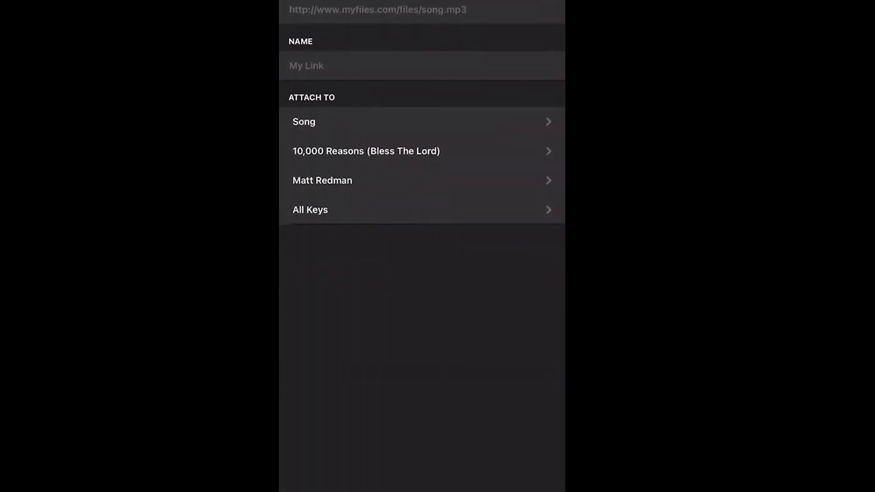
left_click(422, 122)
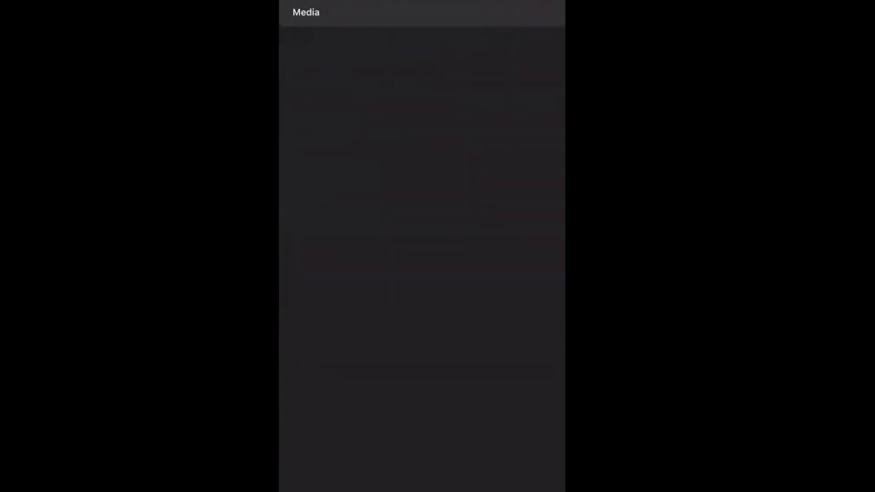
left_click(422, 12)
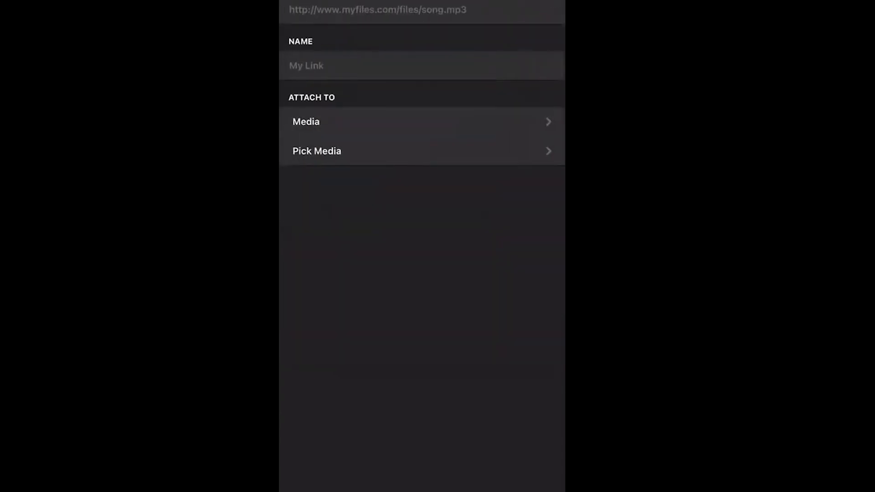
- Recheck the Media attachment type, view the media items available for the link, and return to the link form without picking one
left_click(422, 122)
left_click(422, 13)
left_click(422, 152)
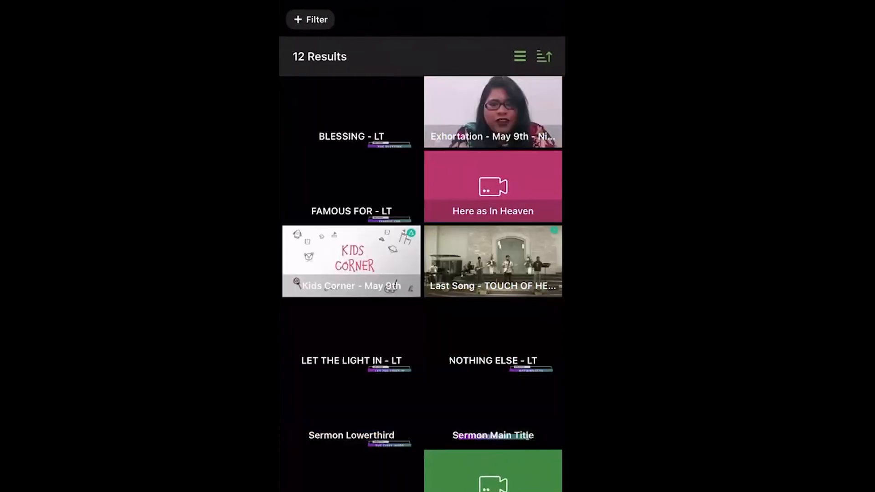
left_click(291, 4)
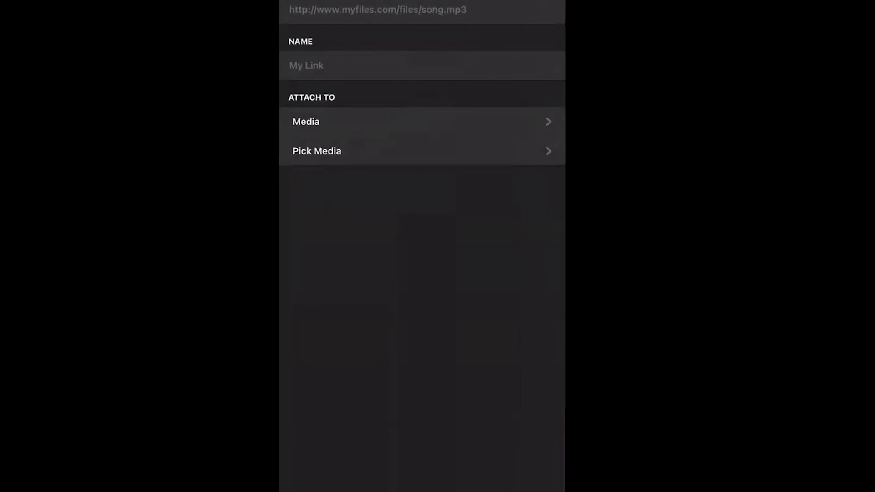